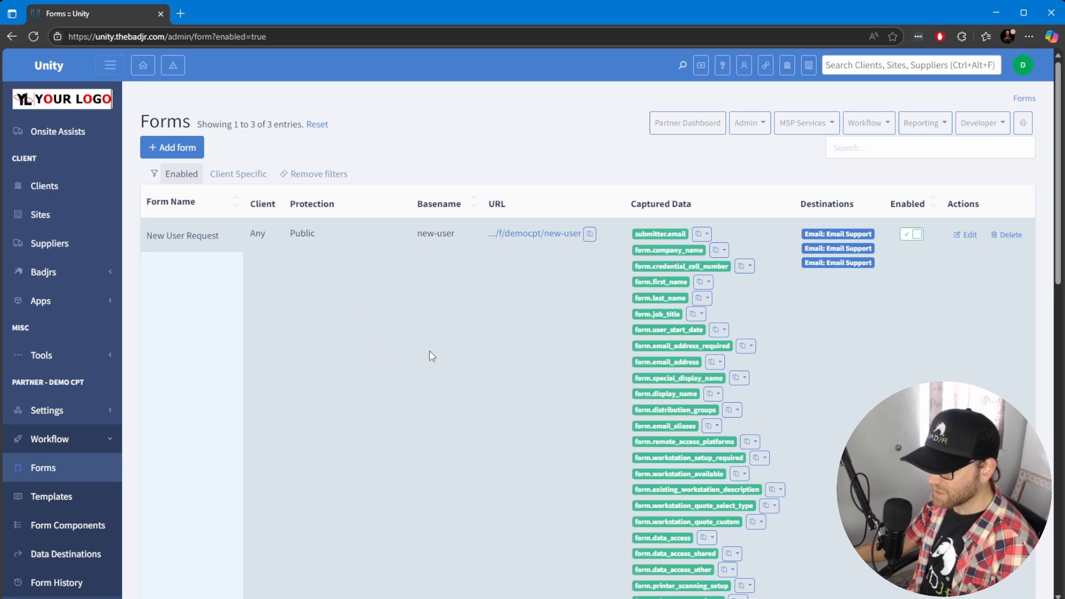
Browse the Forms, Form Components and Data Destinations pages to review the existing New User Request setup
{"action": "scroll", "coordinate": [430, 357], "scroll_direction": "down", "scroll_amount": 8}
{"action": "scroll", "coordinate": [573, 348], "scroll_direction": "up", "scroll_amount": 4}
{"action": "scroll", "coordinate": [627, 311], "scroll_direction": "up", "scroll_amount": 6}
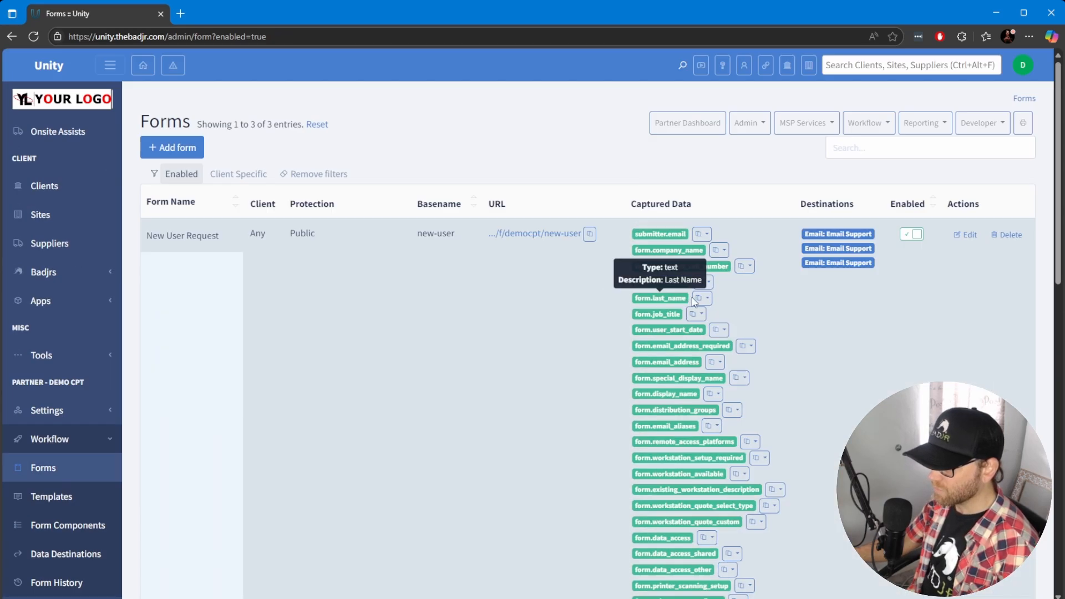
{"action": "scroll", "coordinate": [504, 344], "scroll_direction": "down", "scroll_amount": 7}
{"action": "left_click", "coordinate": [64, 225]}
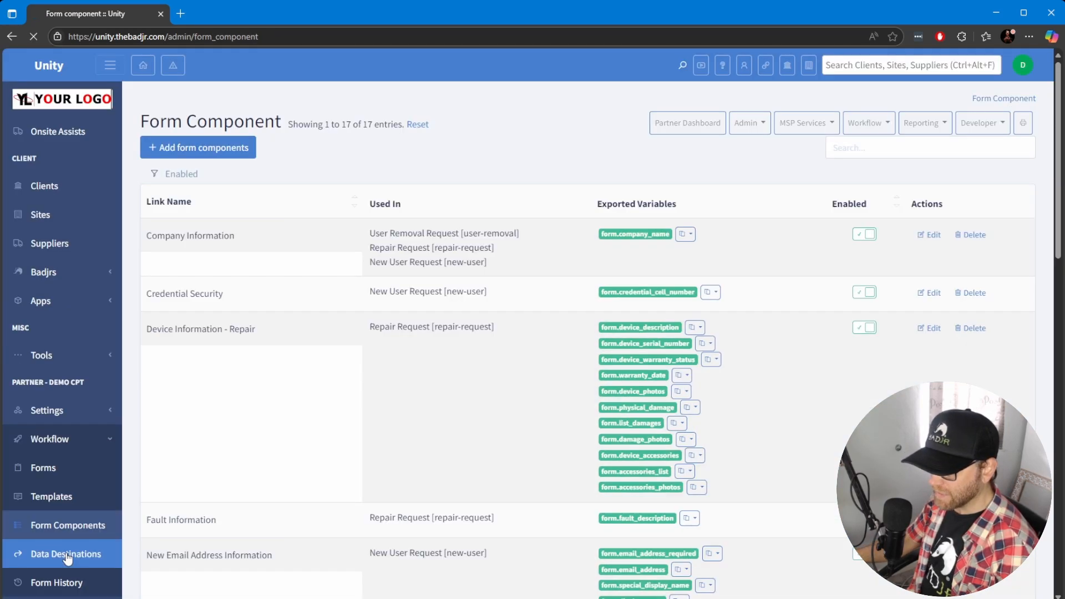
{"action": "left_click", "coordinate": [65, 553]}
{"action": "left_click", "coordinate": [61, 536]}
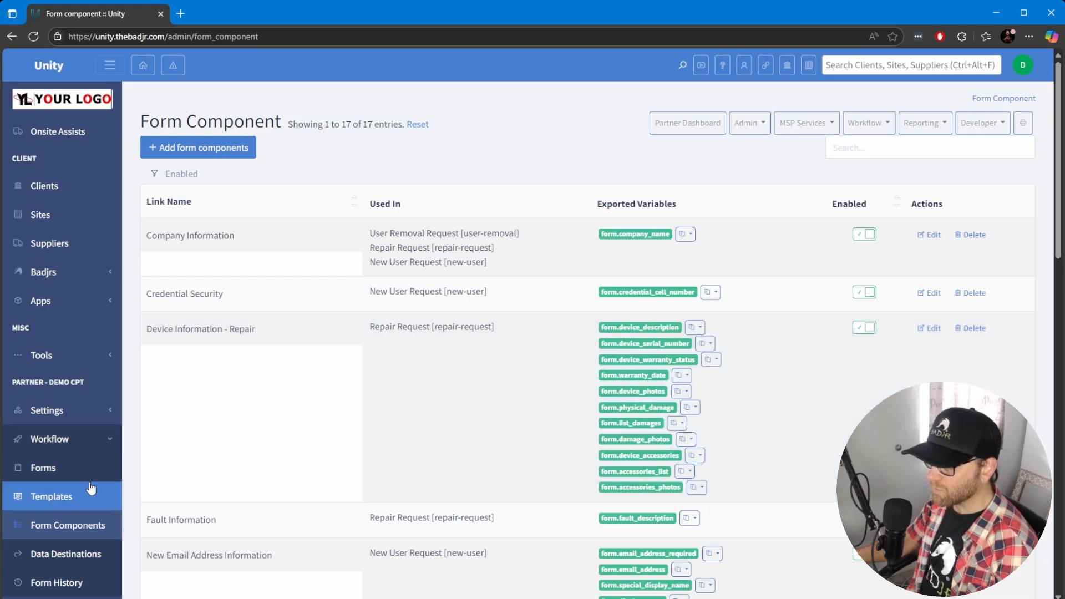
{"action": "left_click", "coordinate": [52, 470]}
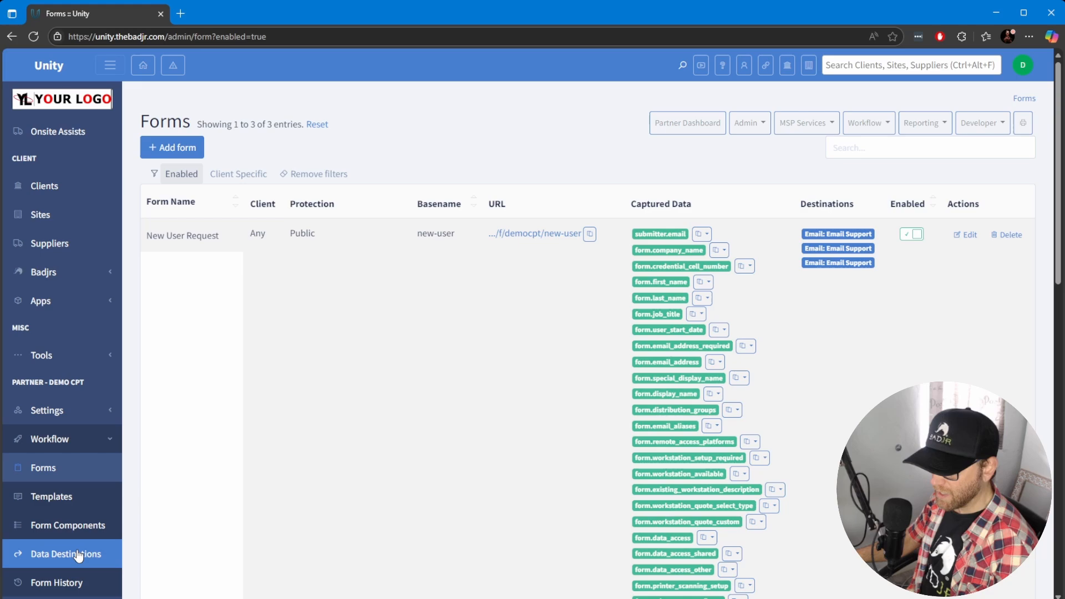
{"action": "left_click", "coordinate": [57, 559]}
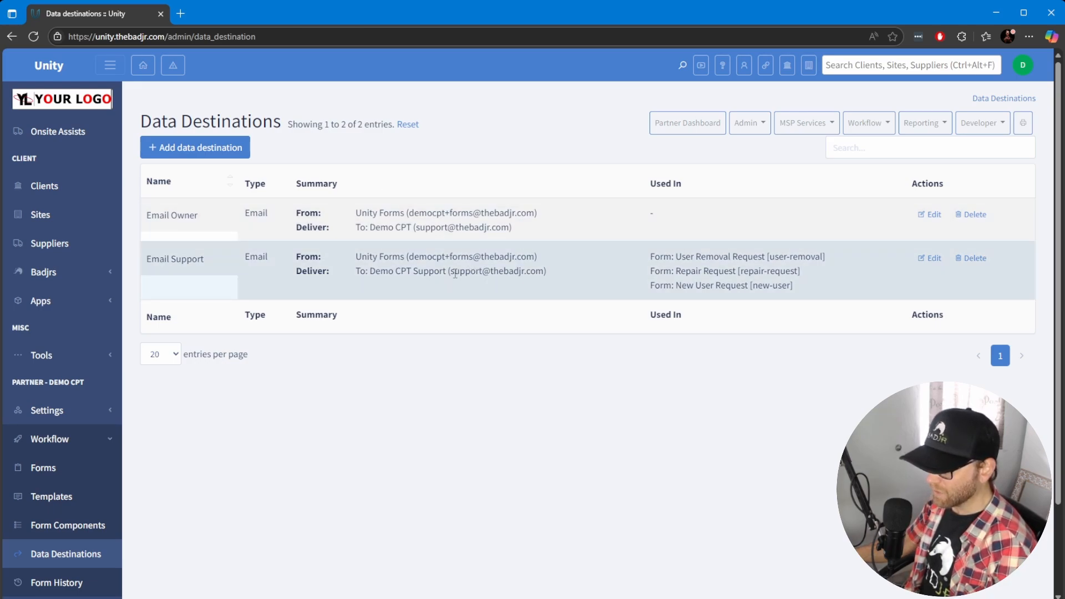
Open the Email Support data destination to review its sender and recipient settings, then cancel without saving
{"action": "left_click_drag", "start_coordinate": [448, 274], "coordinate": [551, 272]}
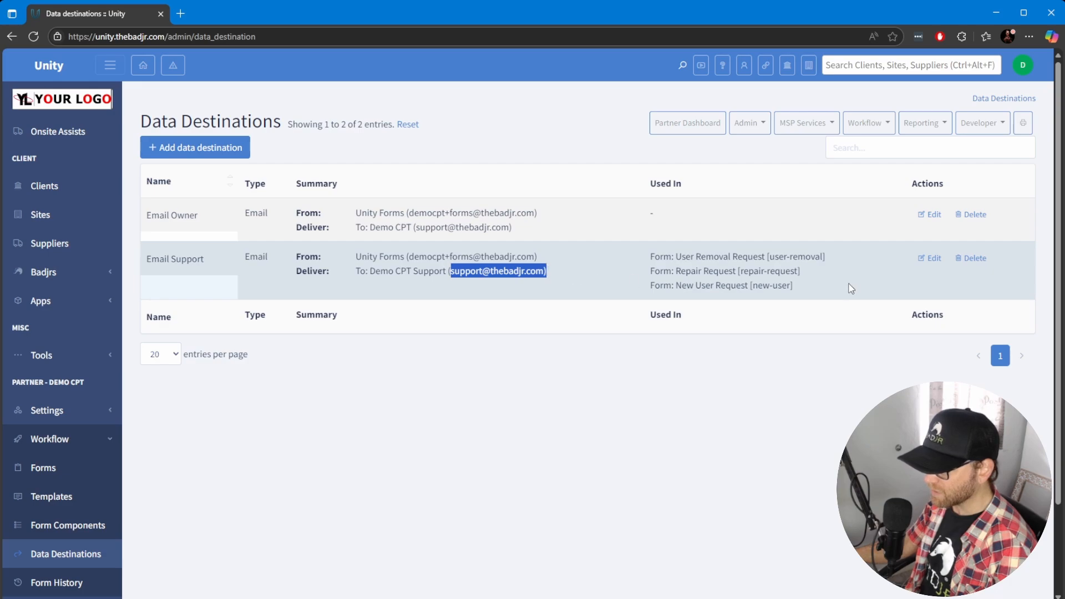
{"action": "left_click", "coordinate": [929, 258]}
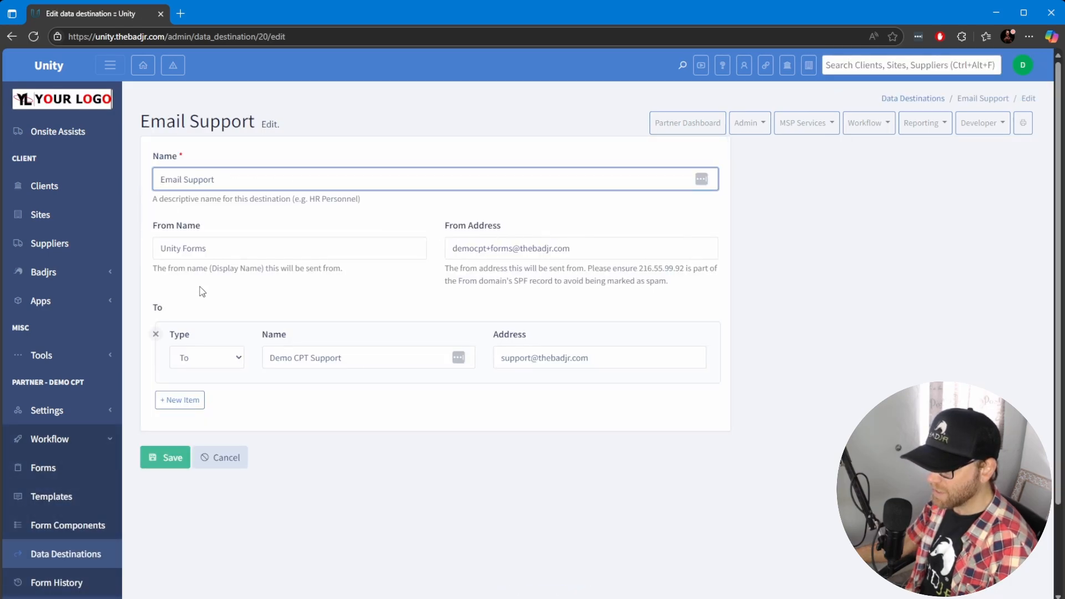
{"action": "left_click_drag", "start_coordinate": [245, 180], "coordinate": [139, 181]}
{"action": "left_click", "coordinate": [289, 223]}
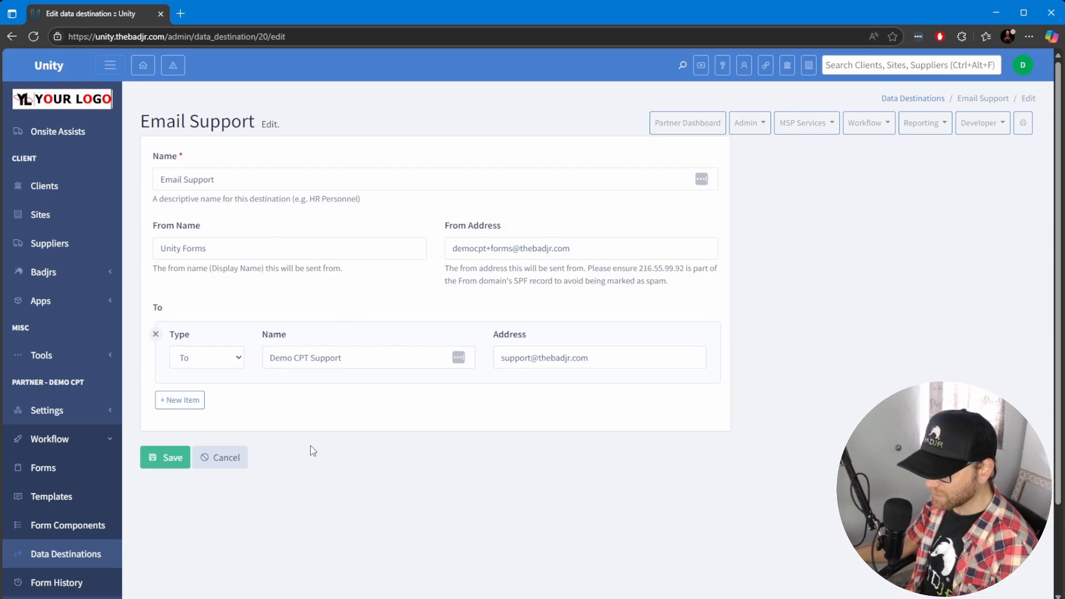
{"action": "left_click_drag", "start_coordinate": [343, 358], "coordinate": [264, 359]}
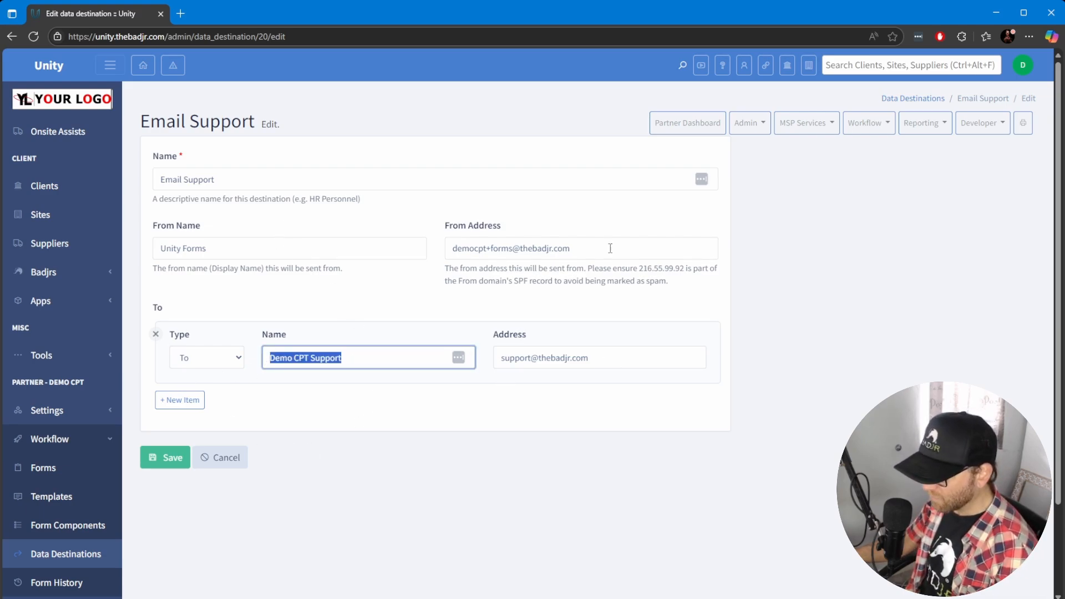
{"action": "left_click_drag", "start_coordinate": [610, 248], "coordinate": [454, 253]}
{"action": "left_click_drag", "start_coordinate": [222, 250], "coordinate": [157, 250]}
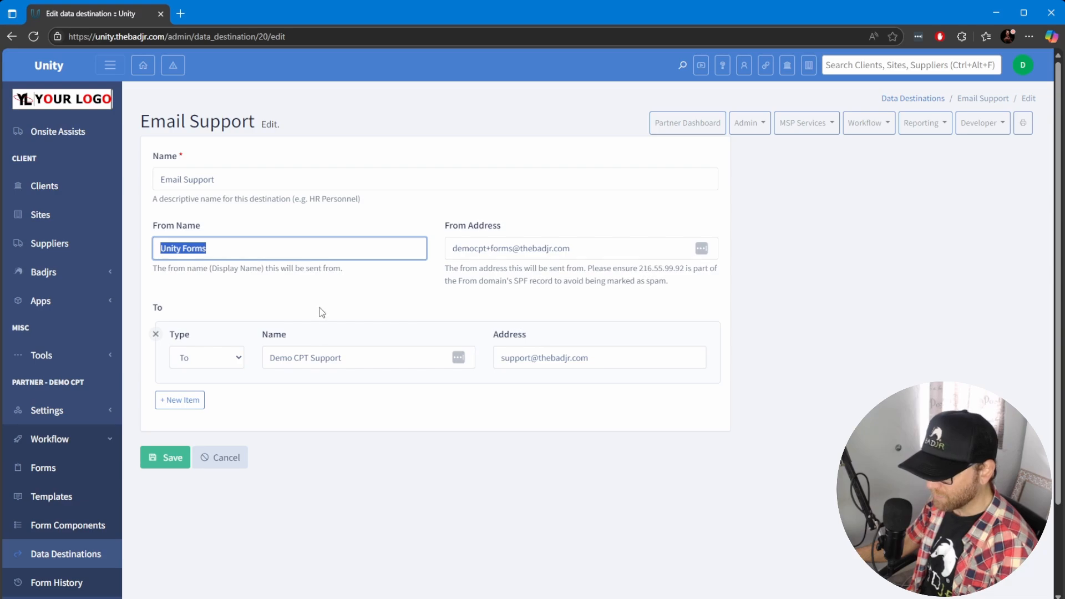
{"action": "left_click", "coordinate": [221, 459]}
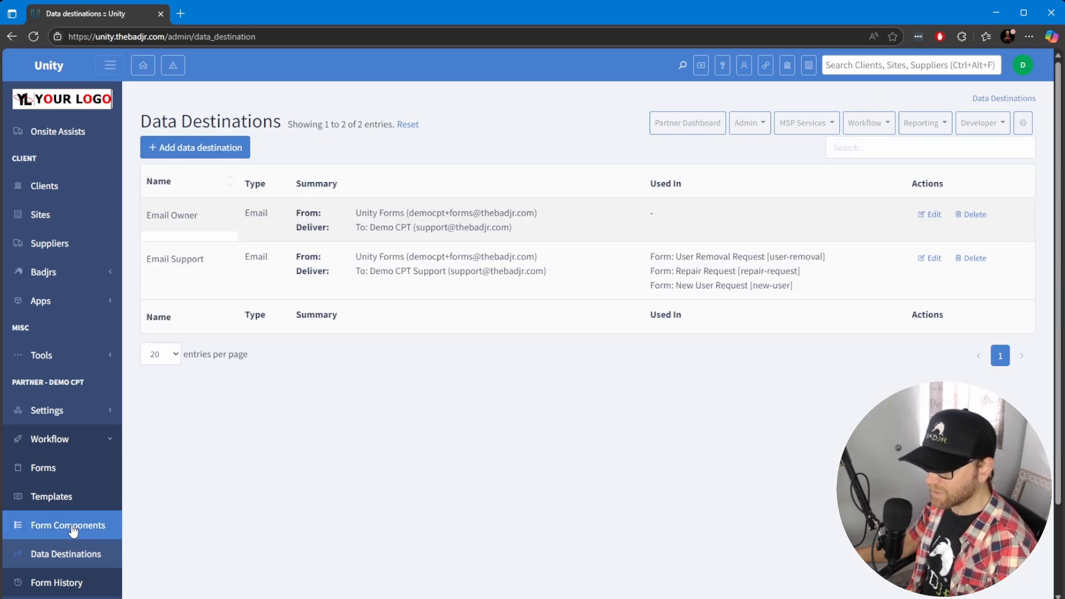
Open the Company Information form component to examine its fields, then go back to the component list
{"action": "left_click", "coordinate": [73, 531]}
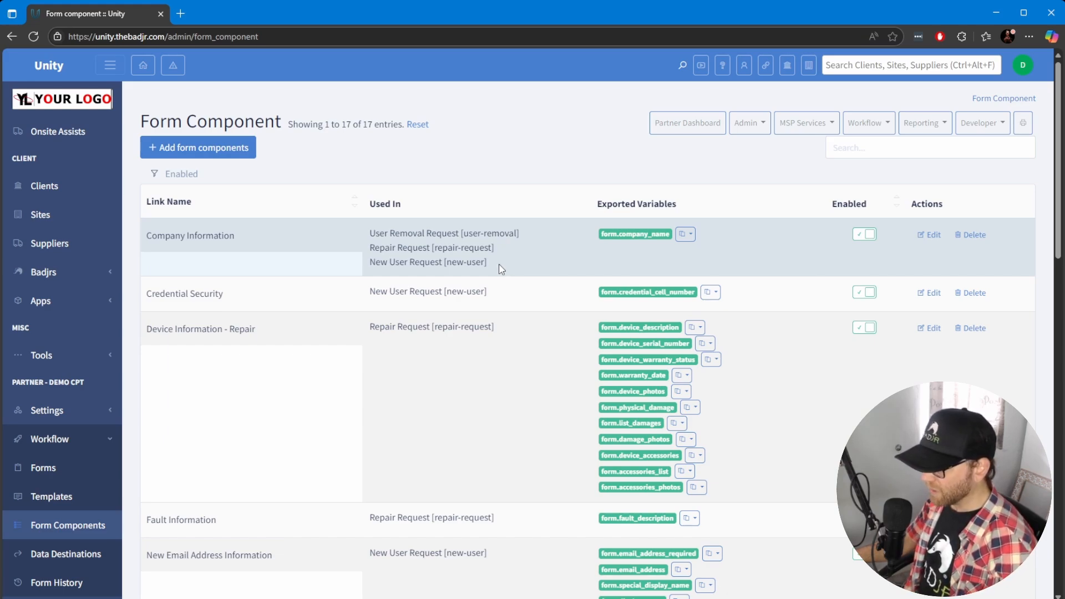
{"action": "mouse_move", "coordinate": [636, 230]}
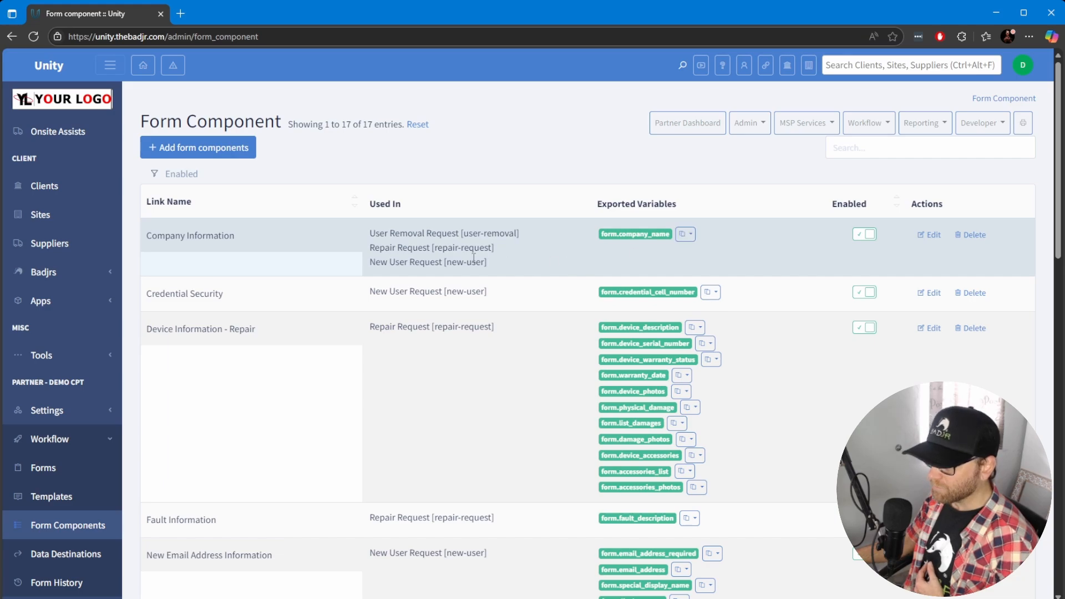
{"action": "left_click", "coordinate": [932, 236]}
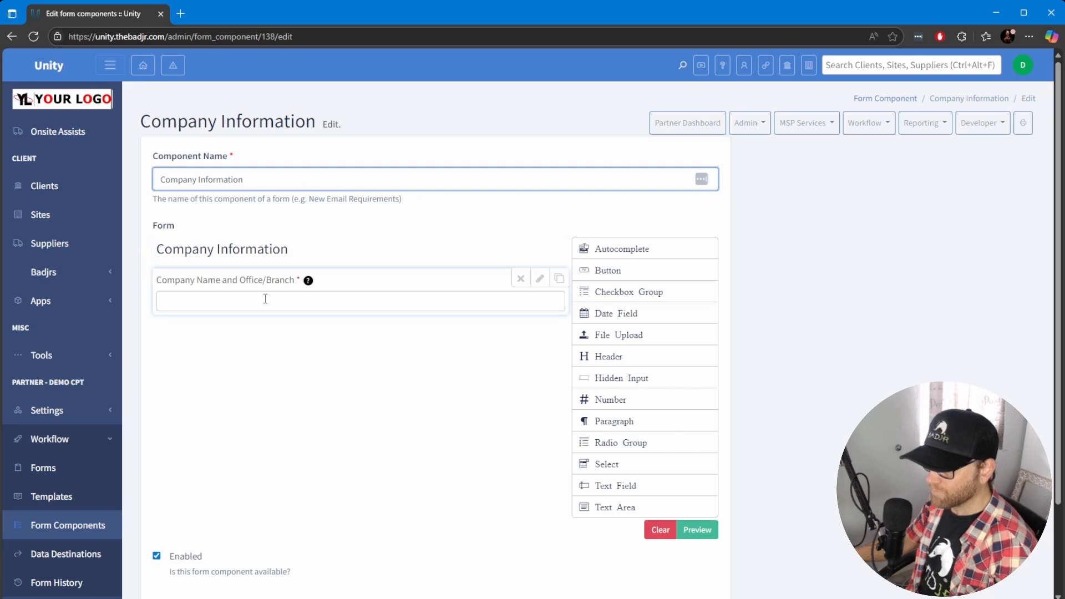
{"action": "scroll", "coordinate": [369, 362], "scroll_direction": "down", "scroll_amount": 2}
{"action": "scroll", "coordinate": [368, 362], "scroll_direction": "up", "scroll_amount": 2}
{"action": "mouse_move", "coordinate": [200, 298]}
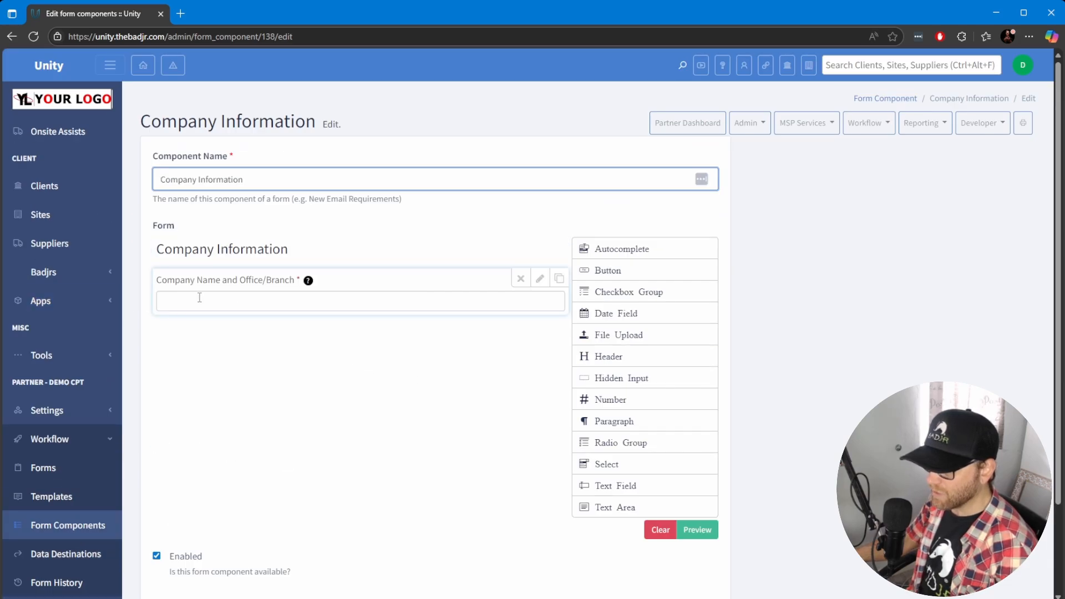
{"action": "scroll", "coordinate": [288, 335], "scroll_direction": "down", "scroll_amount": 2}
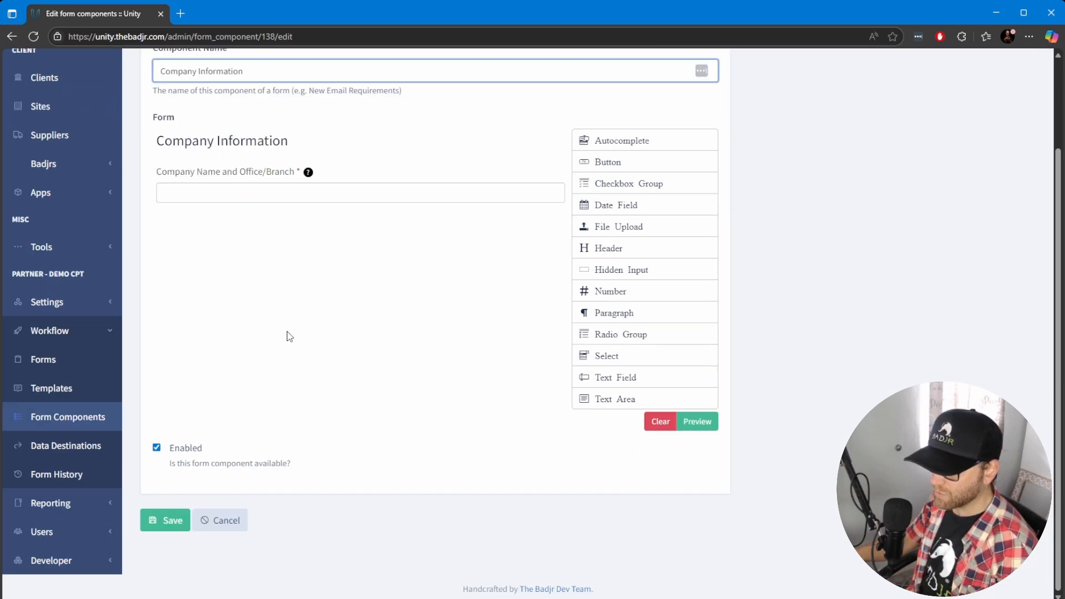
{"action": "key", "text": "alt+Left"}
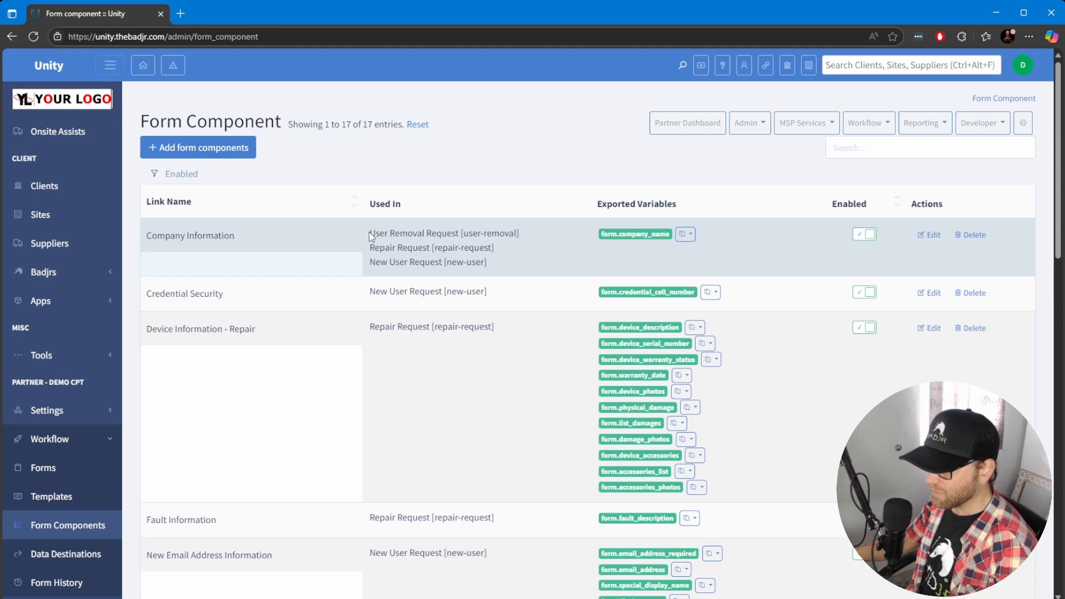
Open the New Email Address Information component to examine its fields, then cancel out of it
{"action": "left_click_drag", "start_coordinate": [368, 232], "coordinate": [469, 234]}
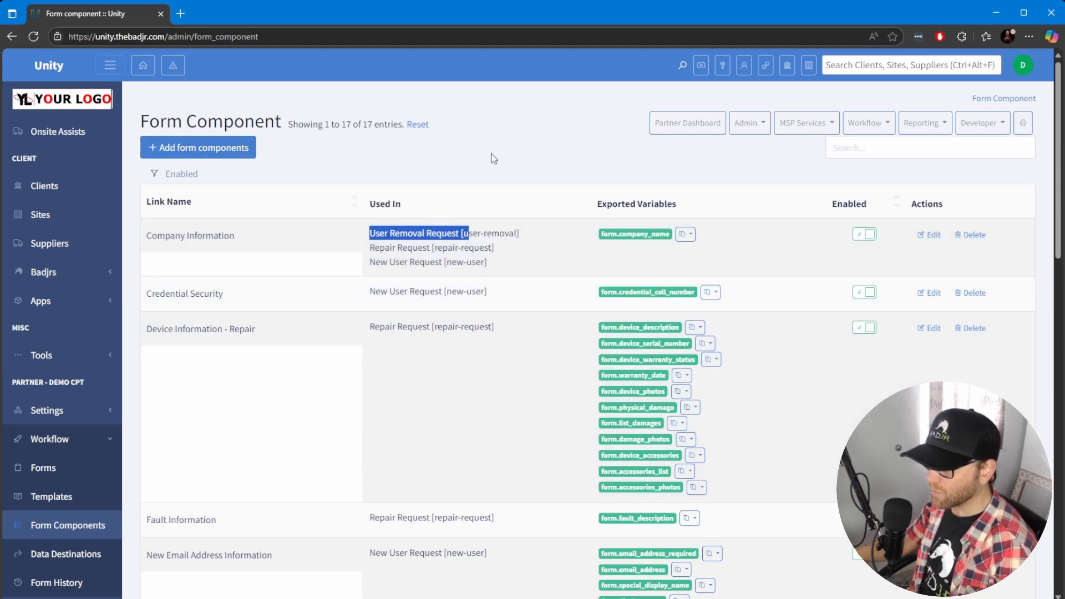
{"action": "left_click", "coordinate": [494, 159]}
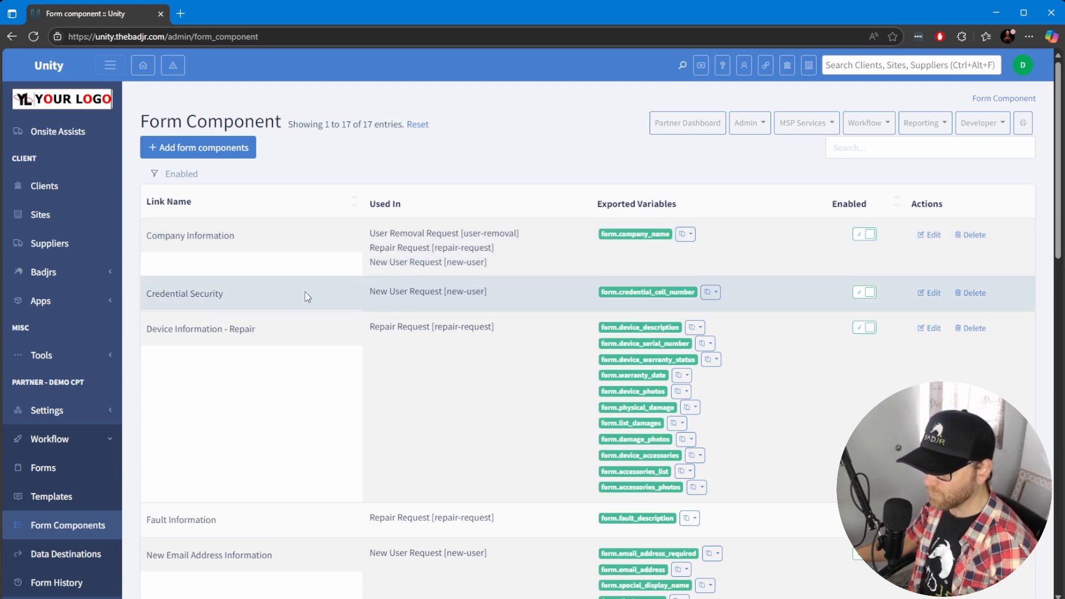
{"action": "scroll", "coordinate": [385, 308], "scroll_direction": "down", "scroll_amount": 5}
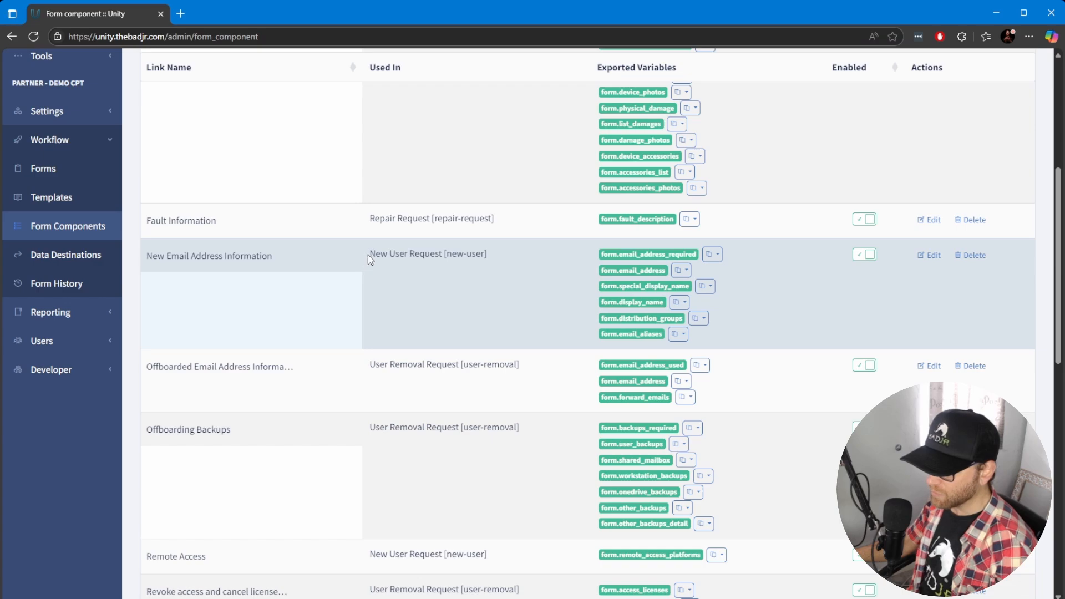
{"action": "left_click", "coordinate": [930, 256]}
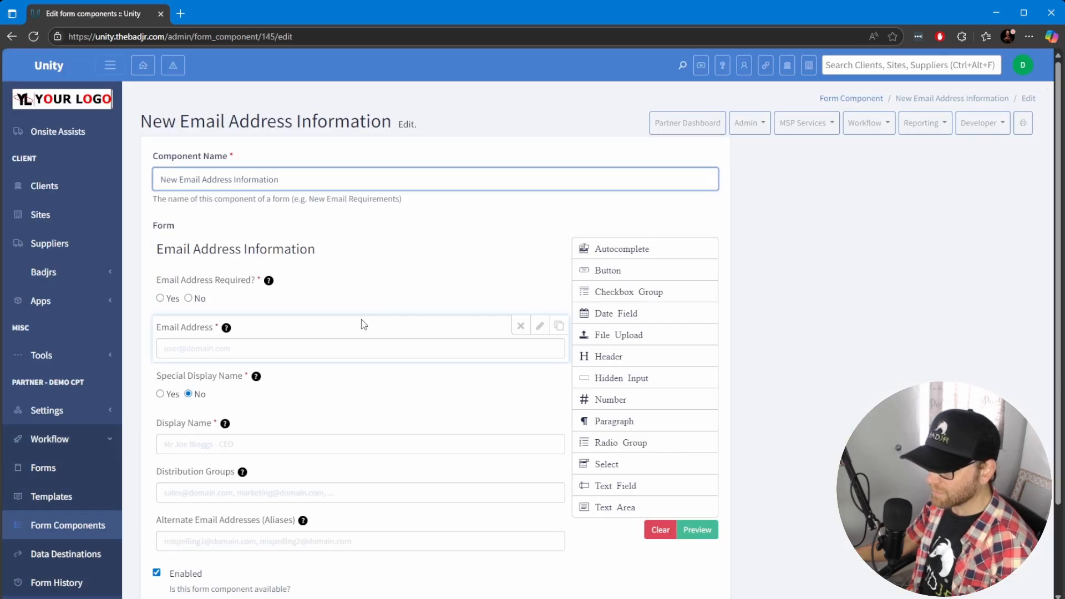
{"action": "scroll", "coordinate": [385, 311], "scroll_direction": "down", "scroll_amount": 2}
{"action": "scroll", "coordinate": [385, 309], "scroll_direction": "up", "scroll_amount": 2}
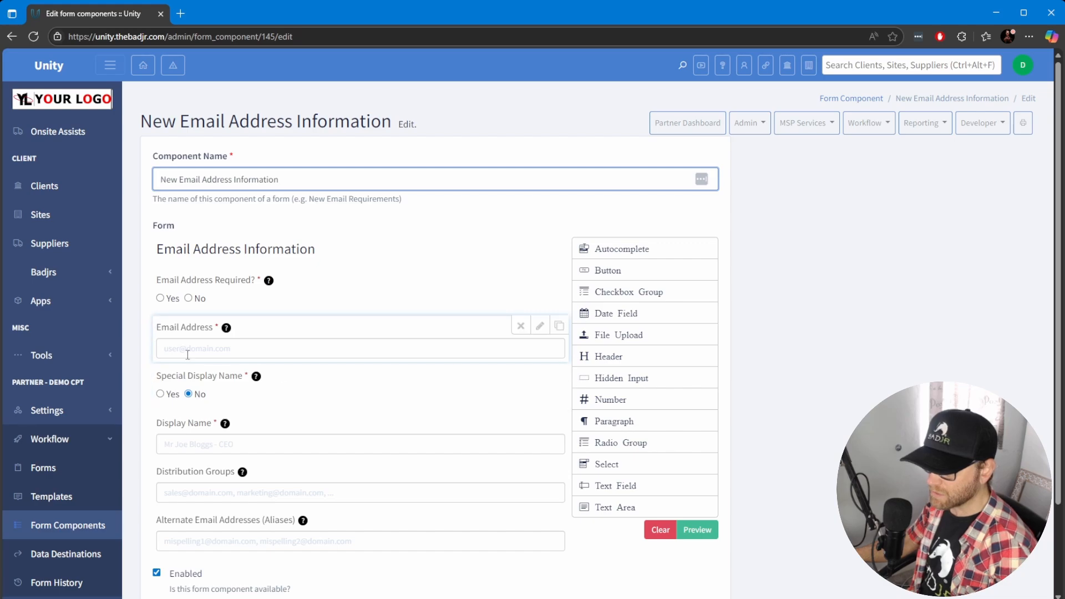
{"action": "scroll", "coordinate": [279, 388], "scroll_direction": "down", "scroll_amount": 2}
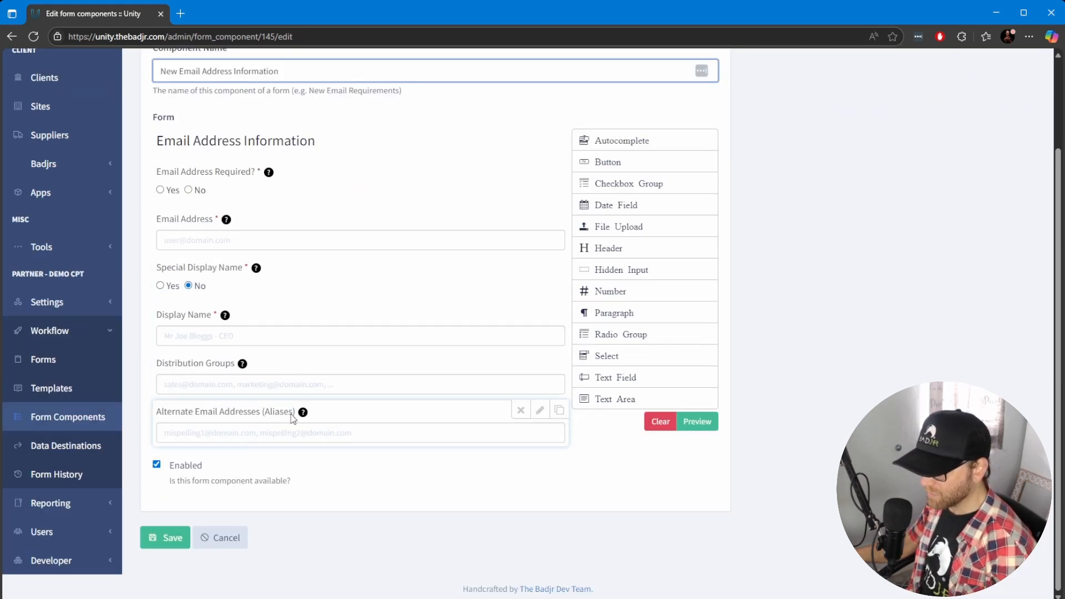
{"action": "left_click", "coordinate": [225, 548]}
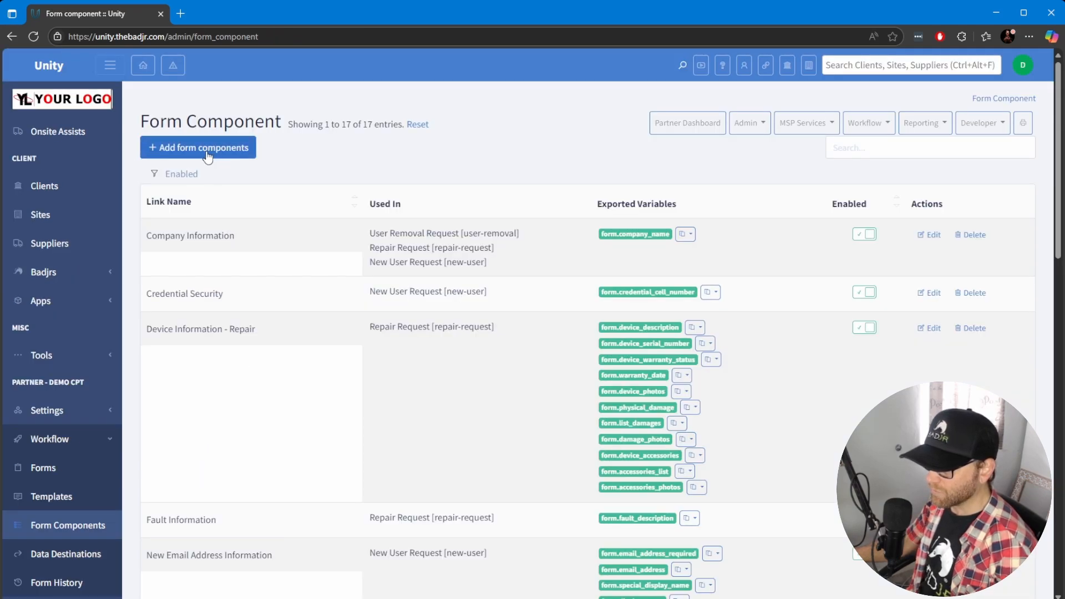
Start a new form component named Server Info
{"action": "left_click", "coordinate": [207, 157]}
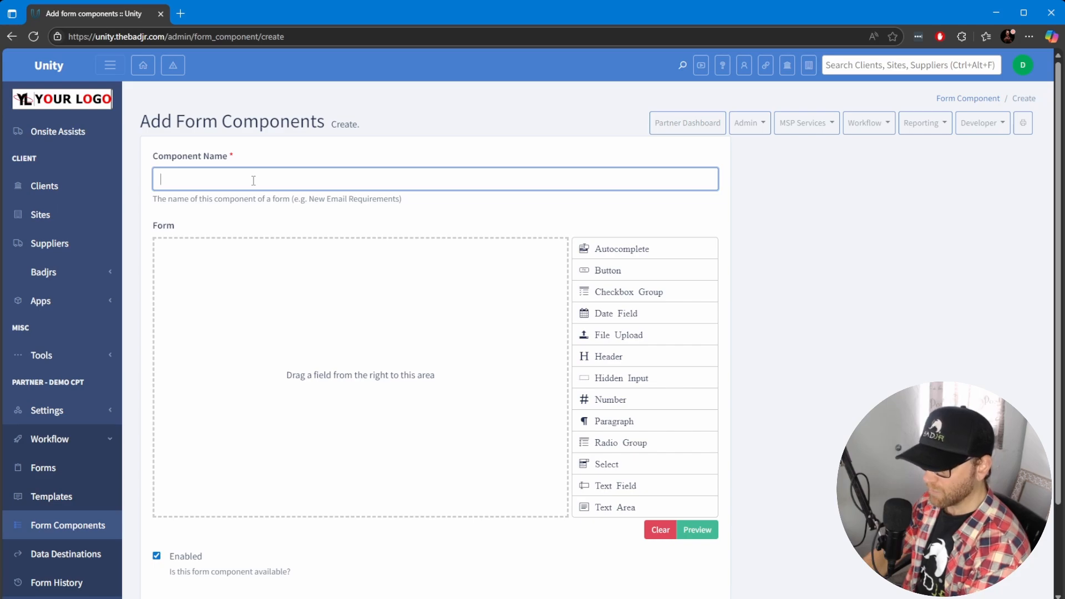
{"action": "type", "text": "Server Info"}
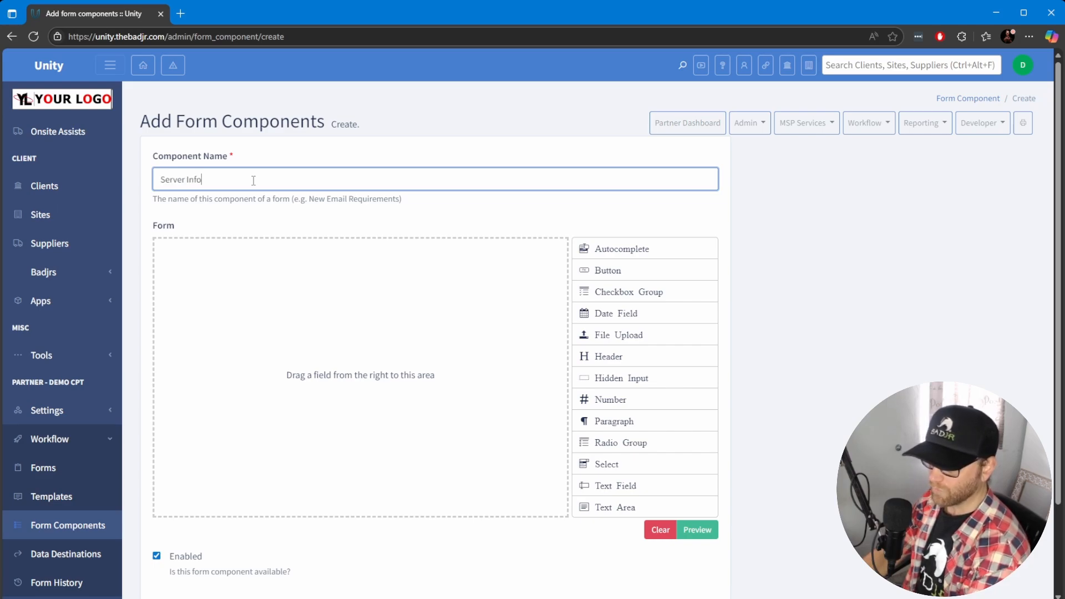
{"action": "left_click", "coordinate": [462, 214]}
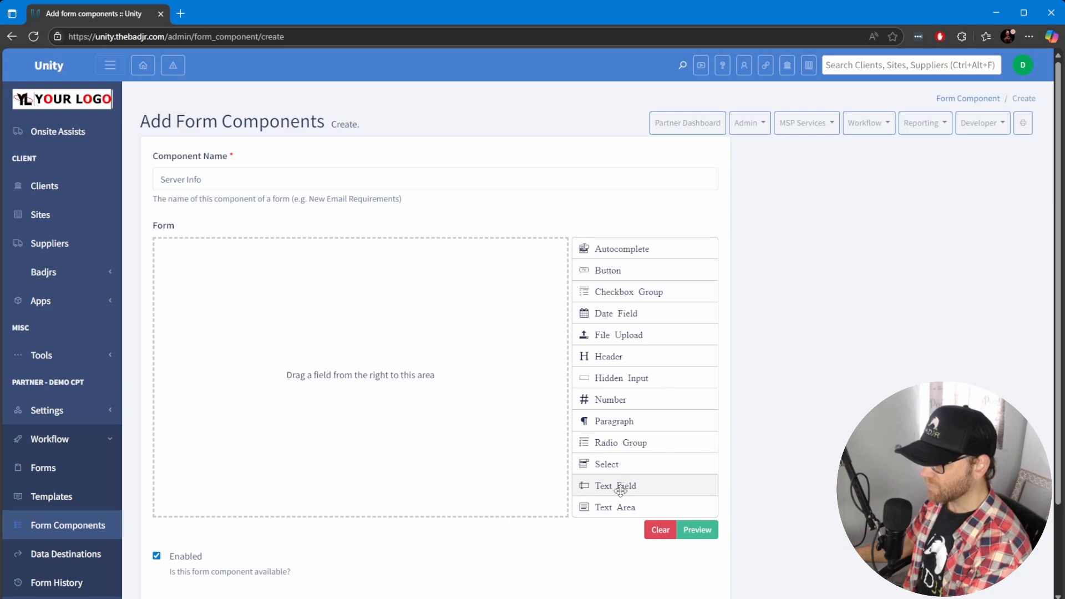
Add a text field to the component's form and label it Server Name
{"action": "left_click_drag", "start_coordinate": [620, 490], "coordinate": [421, 425]}
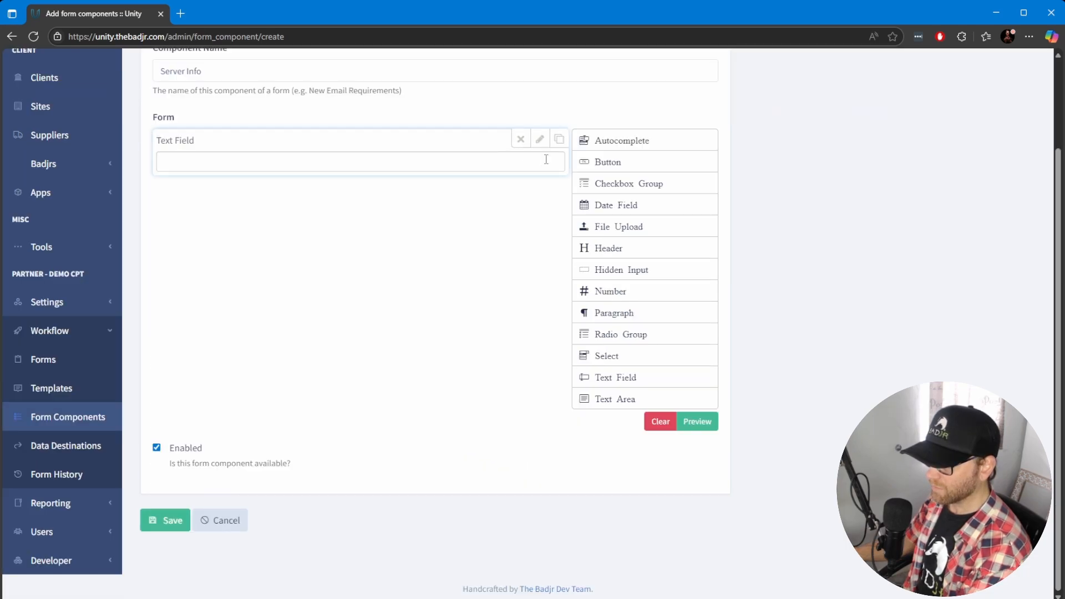
{"action": "left_click", "coordinate": [540, 139]}
{"action": "left_click", "coordinate": [214, 198]}
{"action": "type", "text": "Se"}
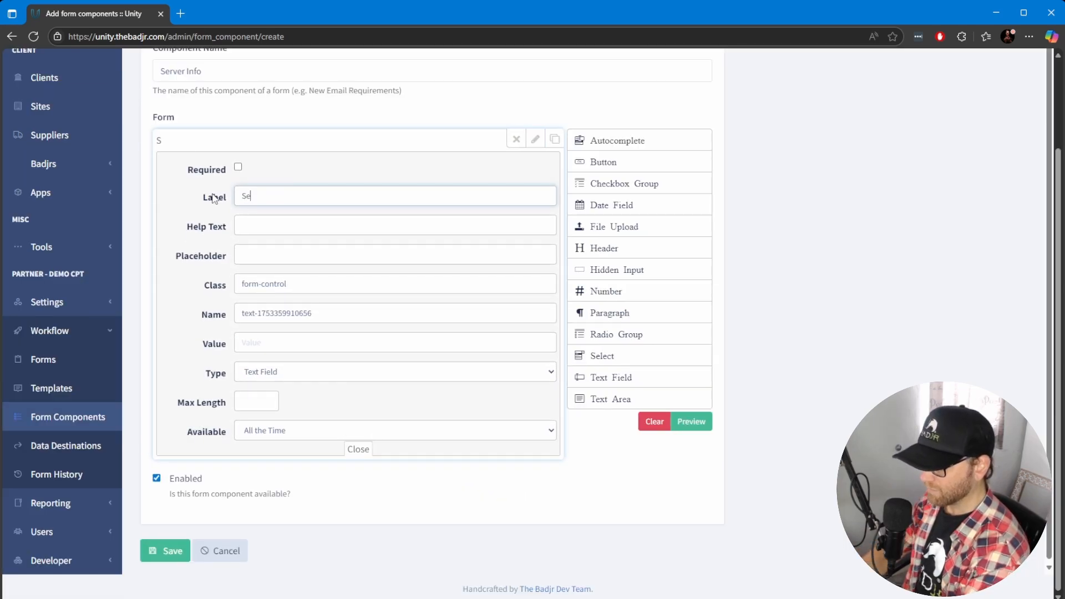
{"action": "type", "text": "rver Na"}
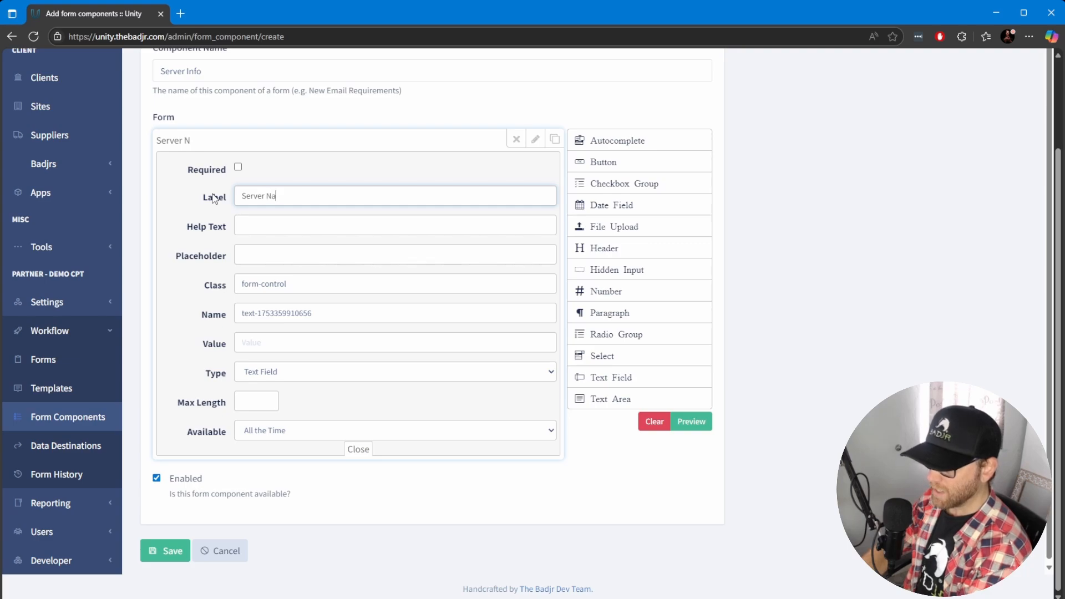
{"action": "type", "text": "me"}
Set the Server Name field's help text to see here
{"action": "left_click", "coordinate": [259, 225]}
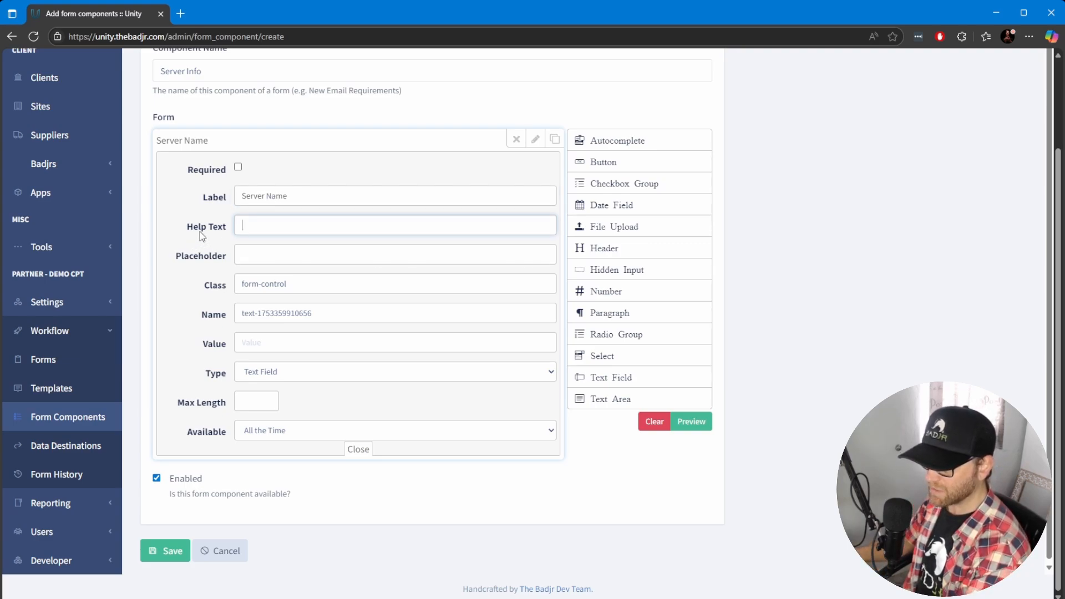
{"action": "type", "text": "see here"}
{"action": "key", "text": "Tab"}
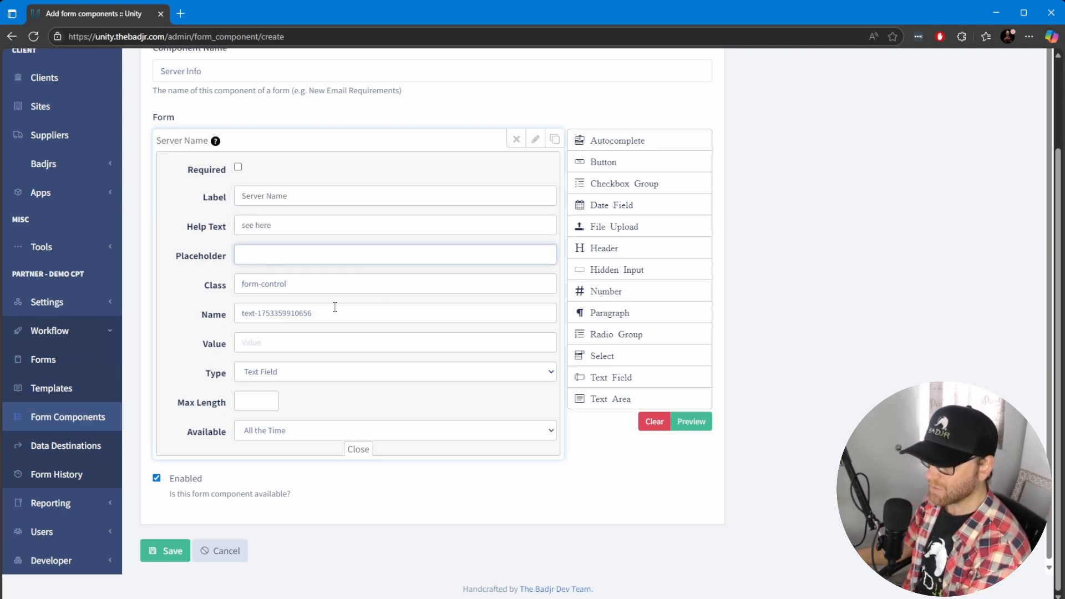
Inspect the field's class, name and availability settings
{"action": "left_click", "coordinate": [307, 285]}
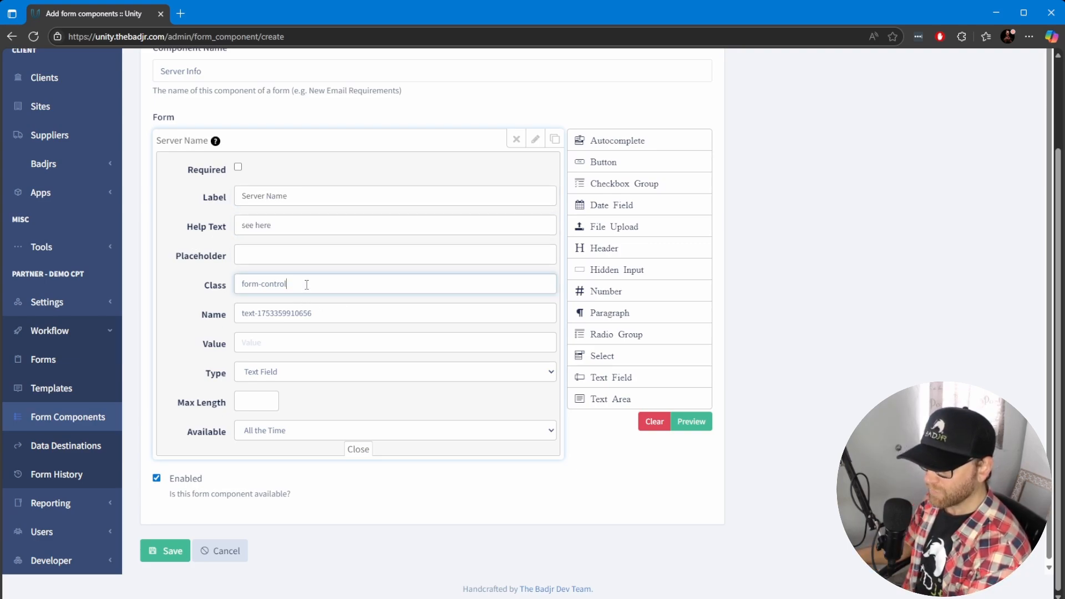
{"action": "left_click_drag", "start_coordinate": [350, 316], "coordinate": [210, 314]}
{"action": "left_click", "coordinate": [352, 314]}
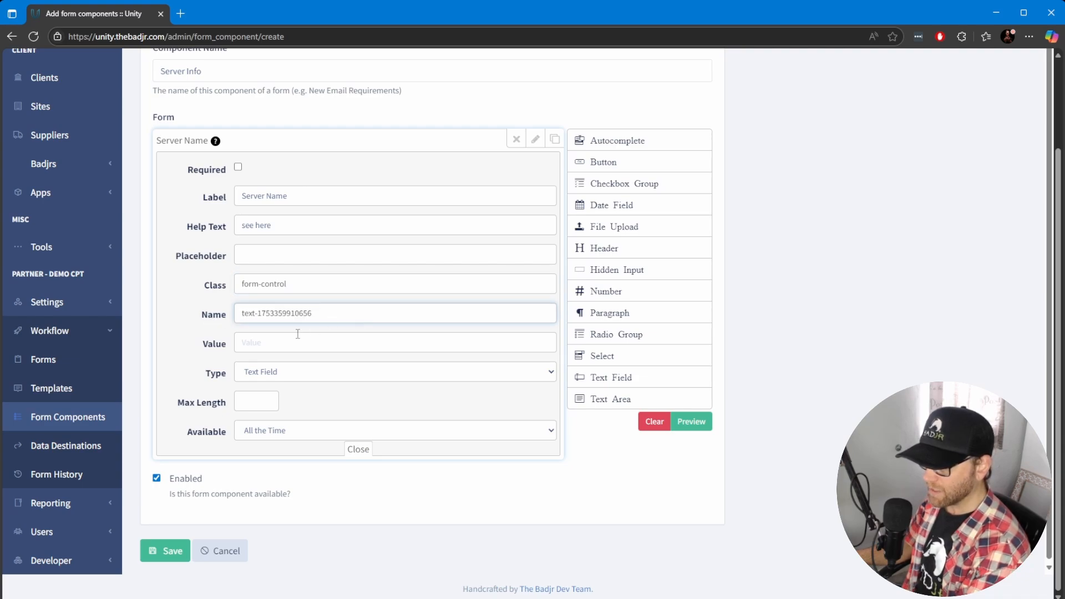
{"action": "left_click", "coordinate": [290, 437]}
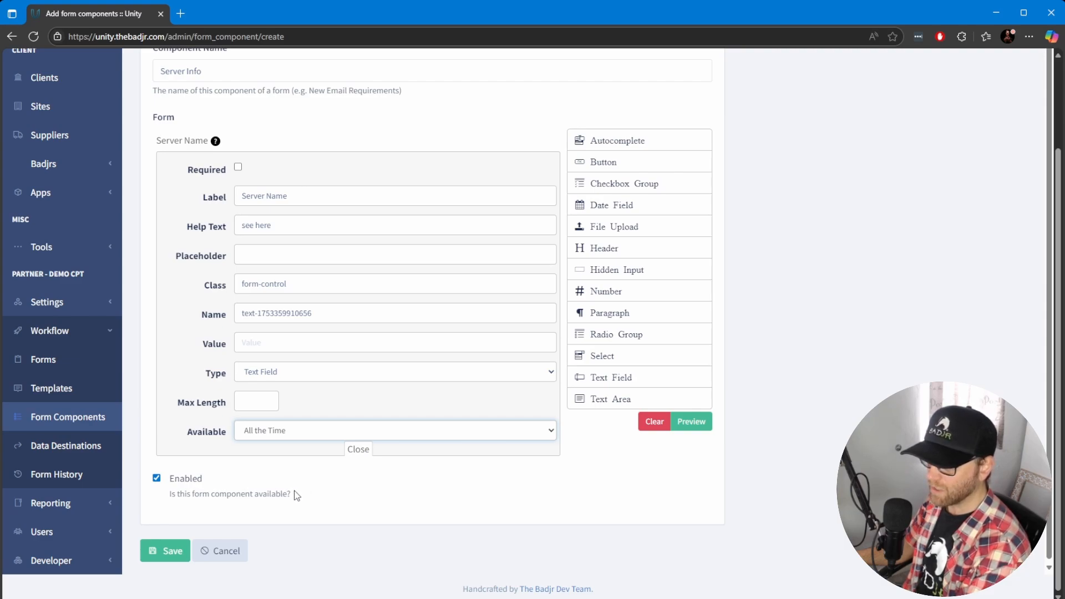
Mark the Server Name field as required and save the Server Info component
{"action": "left_click", "coordinate": [182, 342]}
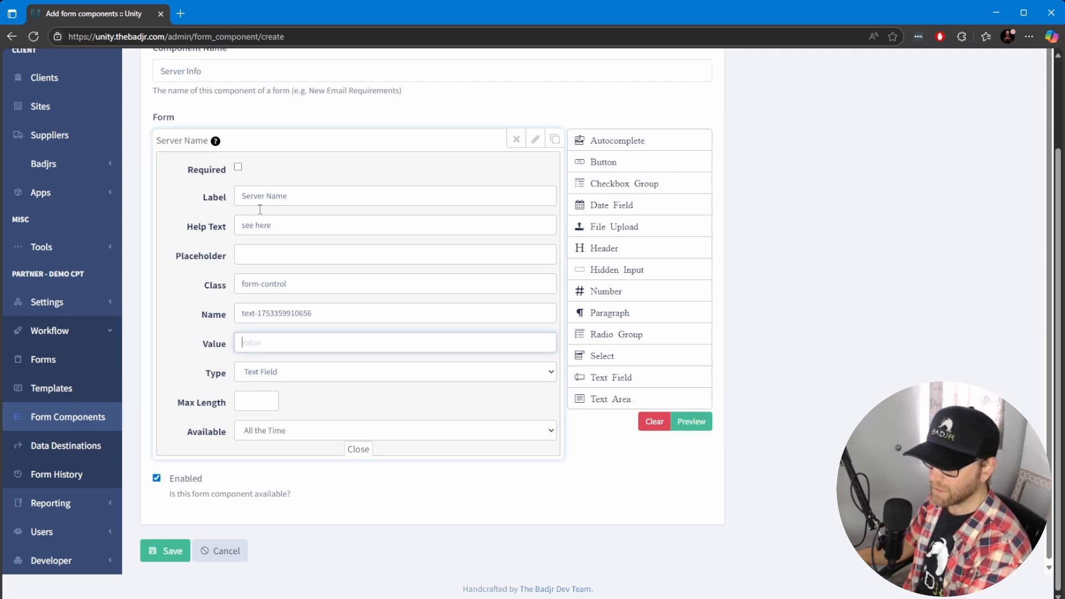
{"action": "left_click", "coordinate": [239, 167]}
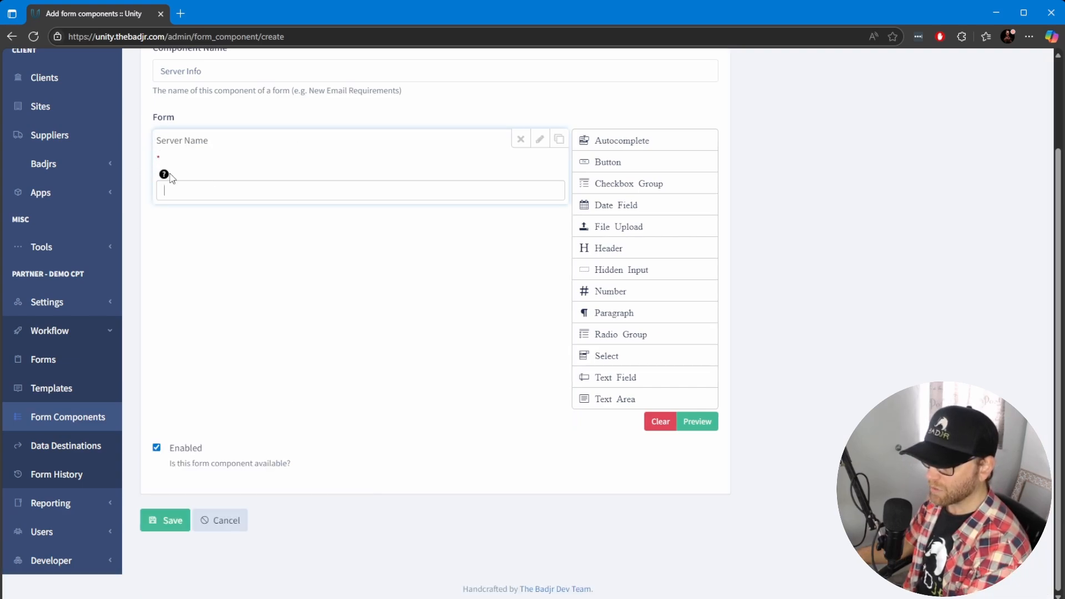
{"action": "scroll", "coordinate": [305, 283], "scroll_direction": "up", "scroll_amount": 1}
{"action": "scroll", "coordinate": [299, 301], "scroll_direction": "down", "scroll_amount": 1}
{"action": "left_click", "coordinate": [166, 520]}
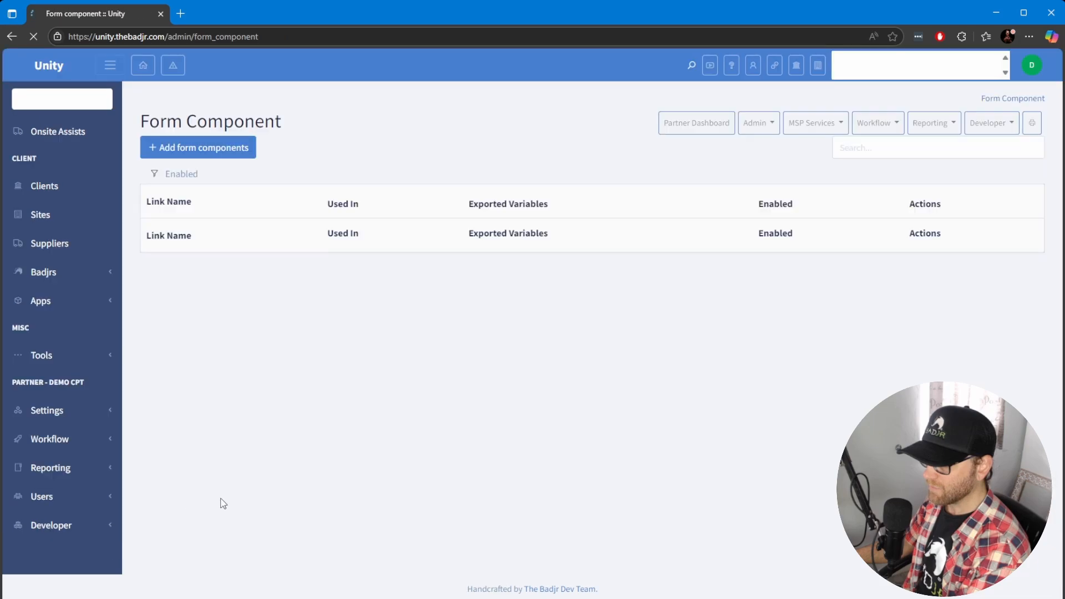
Reopen the saved Server Info component from the list to review it, then go back
{"action": "scroll", "coordinate": [358, 399], "scroll_direction": "down", "scroll_amount": 15}
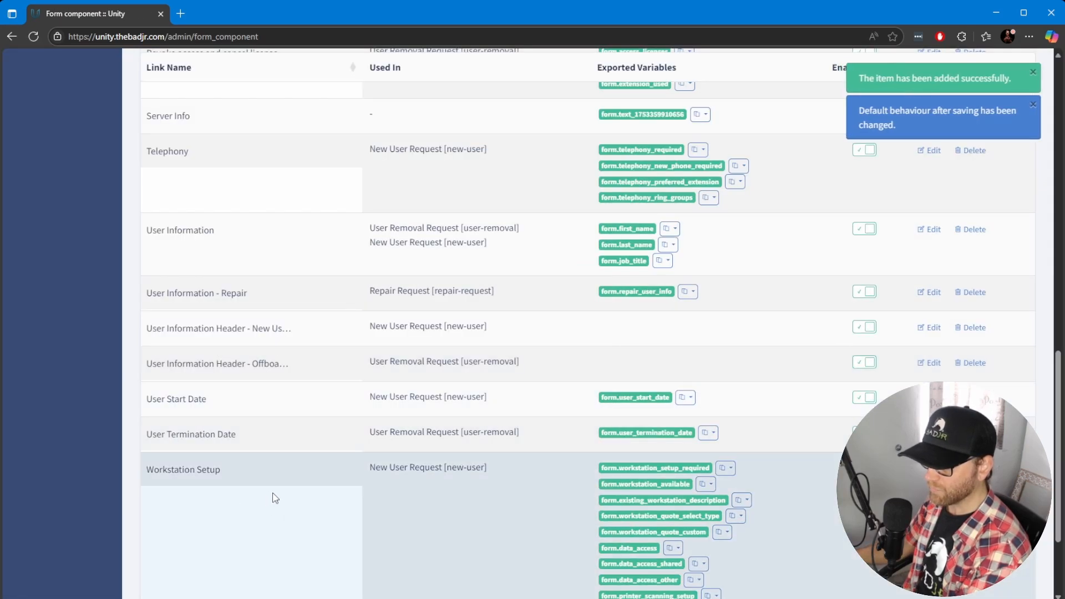
{"action": "scroll", "coordinate": [277, 455], "scroll_direction": "up", "scroll_amount": 7}
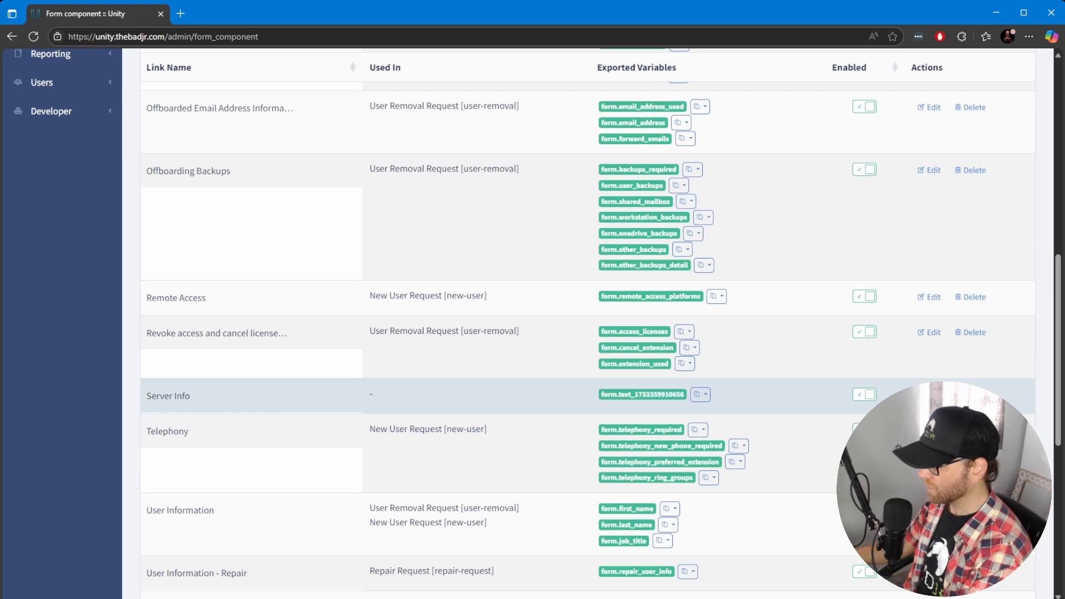
{"action": "left_click", "coordinate": [929, 395]}
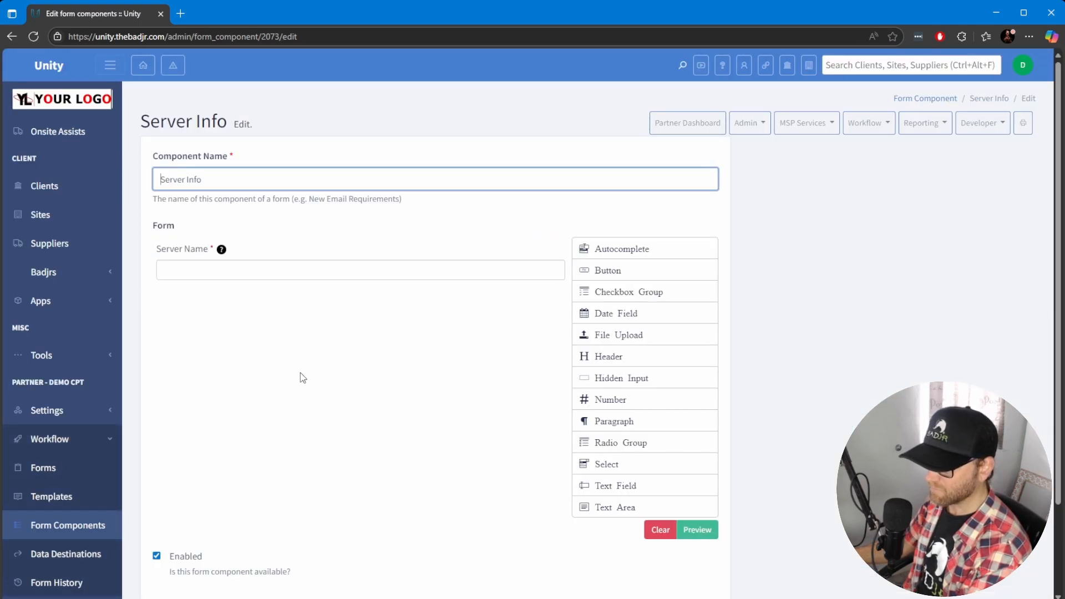
{"action": "key", "text": "alt+Left"}
Go to the Forms list and review the existing forms and their captured data
{"action": "scroll", "coordinate": [319, 433], "scroll_direction": "down", "scroll_amount": 4}
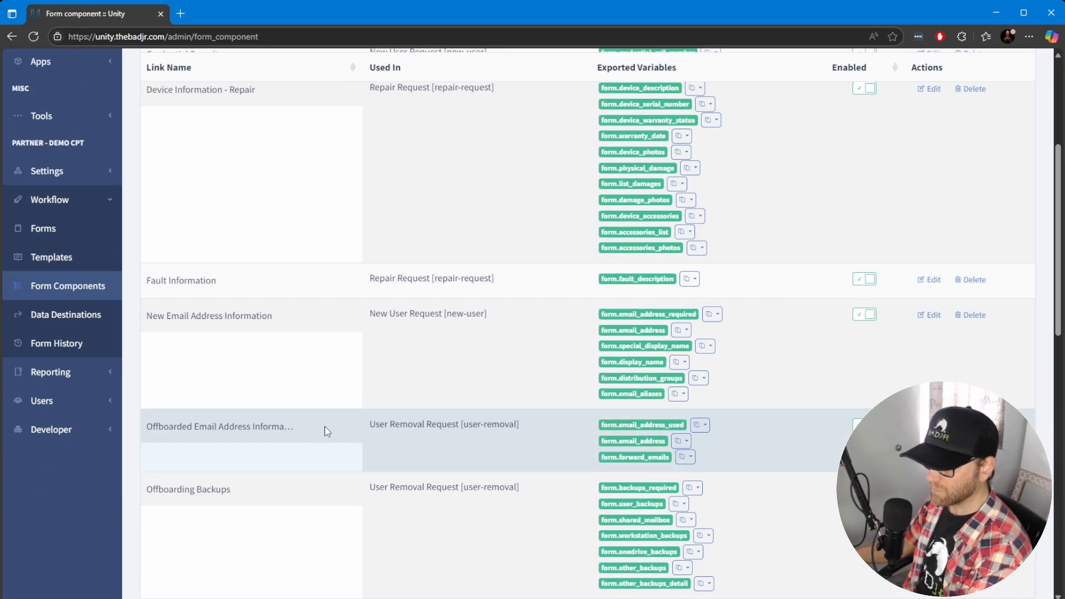
{"action": "scroll", "coordinate": [326, 431], "scroll_direction": "down", "scroll_amount": 4}
{"action": "scroll", "coordinate": [289, 400], "scroll_direction": "up", "scroll_amount": 2}
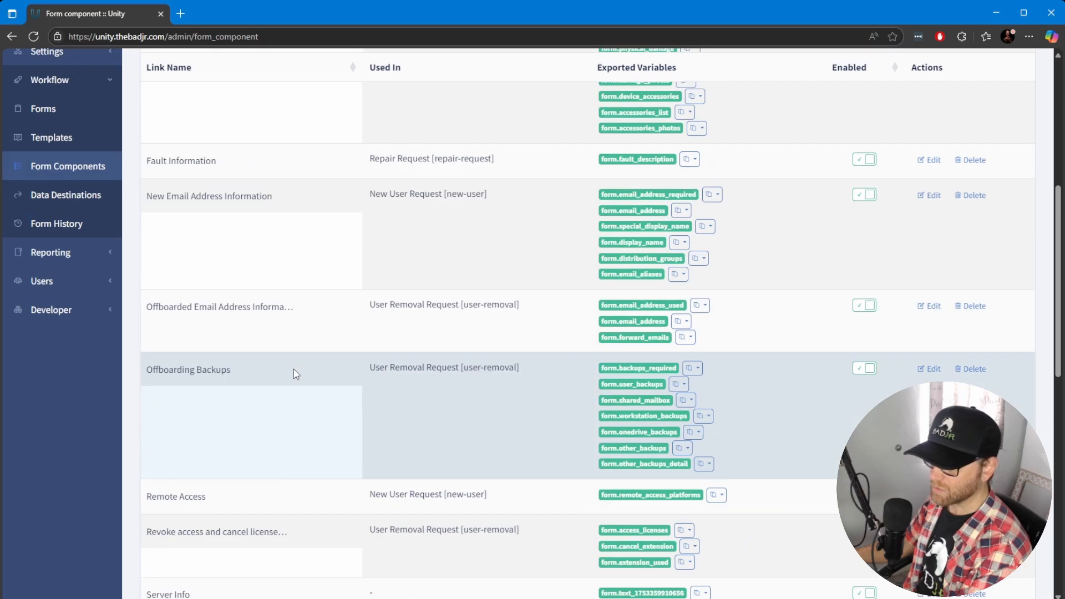
{"action": "scroll", "coordinate": [294, 372], "scroll_direction": "up", "scroll_amount": 2}
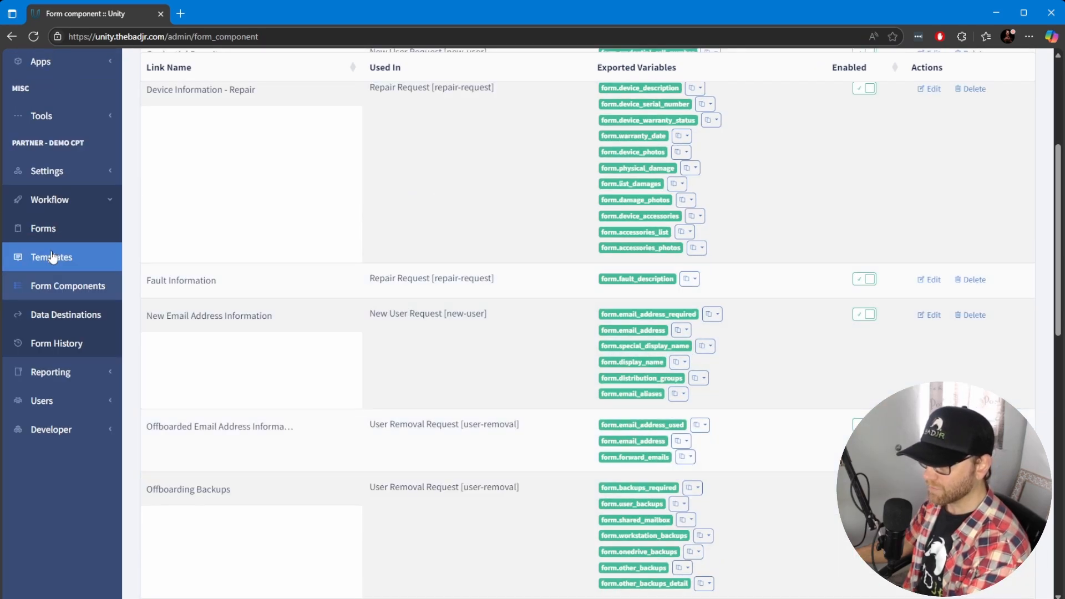
{"action": "left_click", "coordinate": [46, 229]}
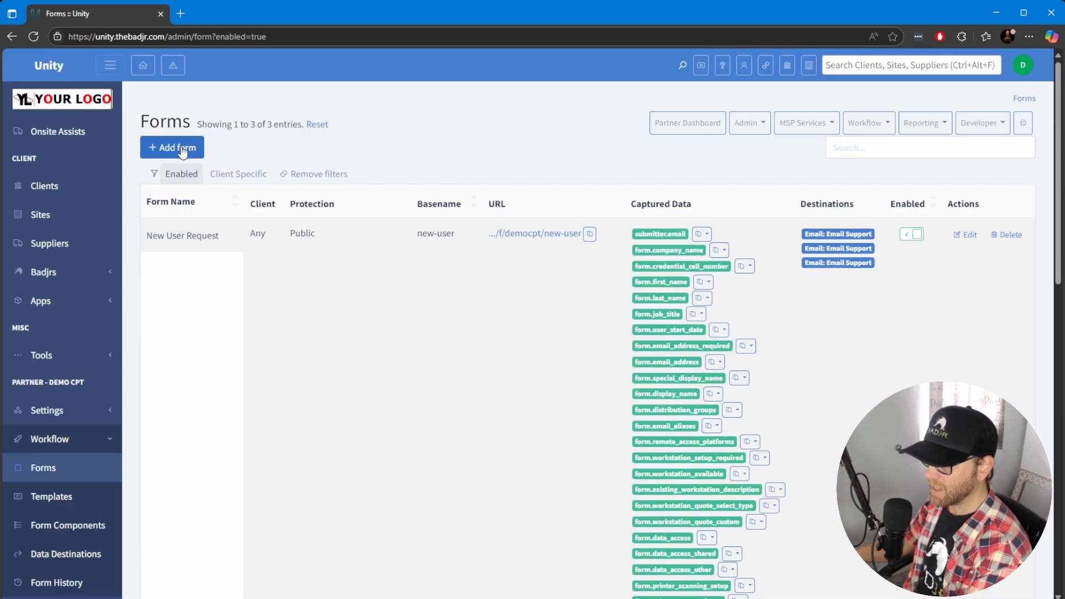
{"action": "left_click", "coordinate": [183, 151]}
{"action": "scroll", "coordinate": [360, 320], "scroll_direction": "down", "scroll_amount": 7}
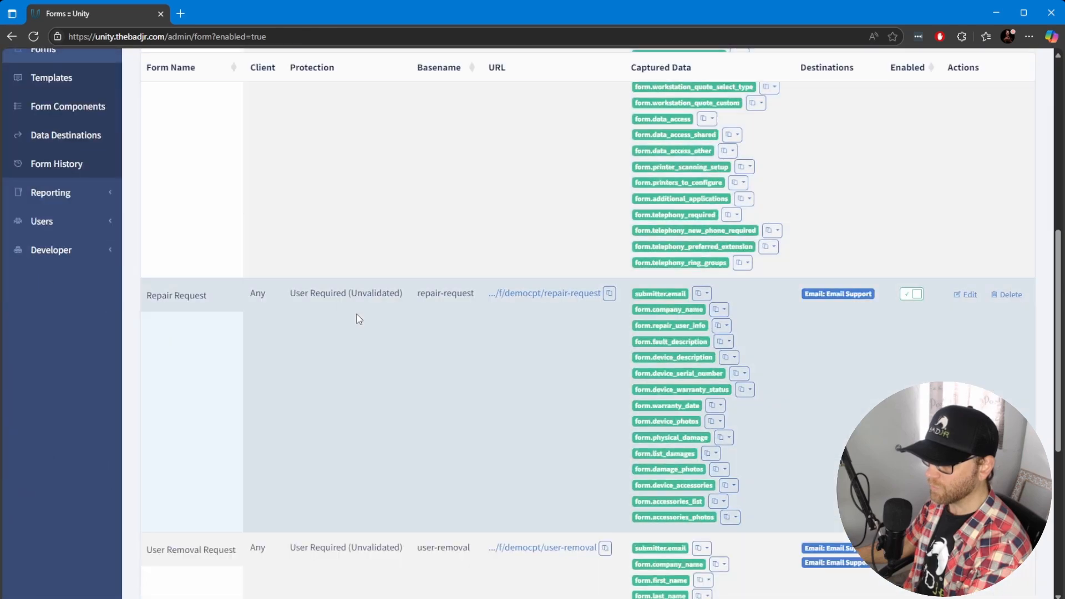
{"action": "scroll", "coordinate": [358, 318], "scroll_direction": "down", "scroll_amount": 4}
{"action": "scroll", "coordinate": [357, 314], "scroll_direction": "up", "scroll_amount": 10}
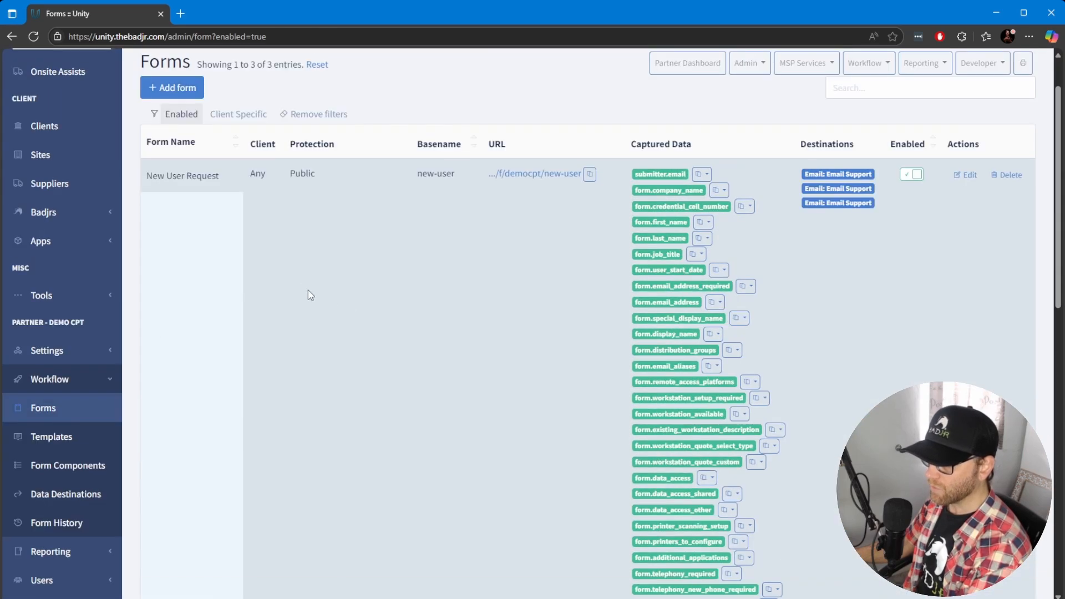
{"action": "scroll", "coordinate": [303, 287], "scroll_direction": "down", "scroll_amount": 4}
{"action": "scroll", "coordinate": [298, 284], "scroll_direction": "down", "scroll_amount": 8}
{"action": "scroll", "coordinate": [299, 286], "scroll_direction": "up", "scroll_amount": 6}
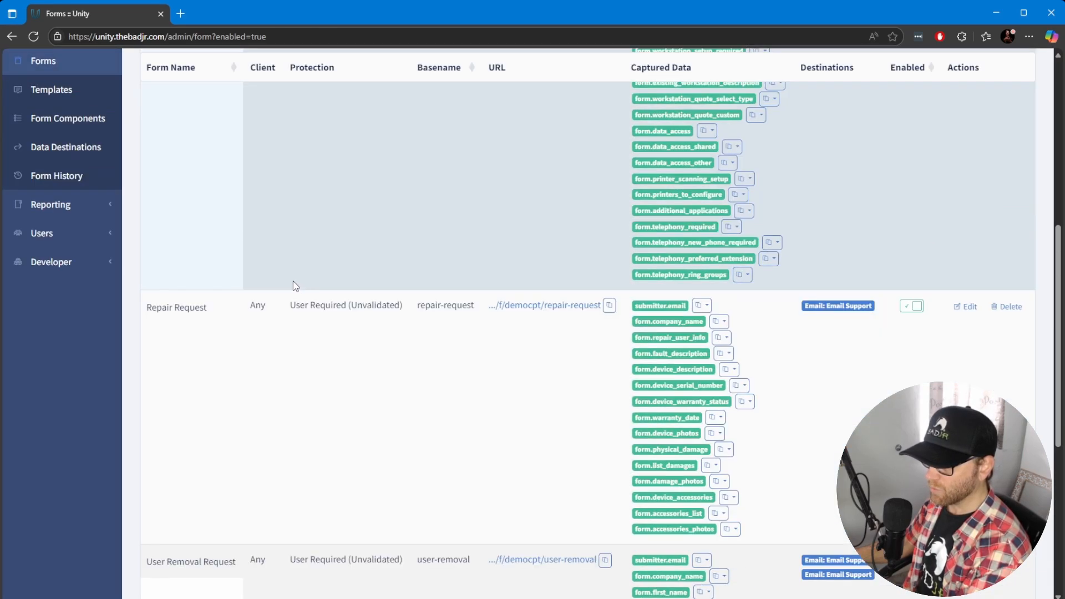
{"action": "scroll", "coordinate": [293, 281], "scroll_direction": "down", "scroll_amount": 3}
{"action": "scroll", "coordinate": [491, 222], "scroll_direction": "up", "scroll_amount": 1}
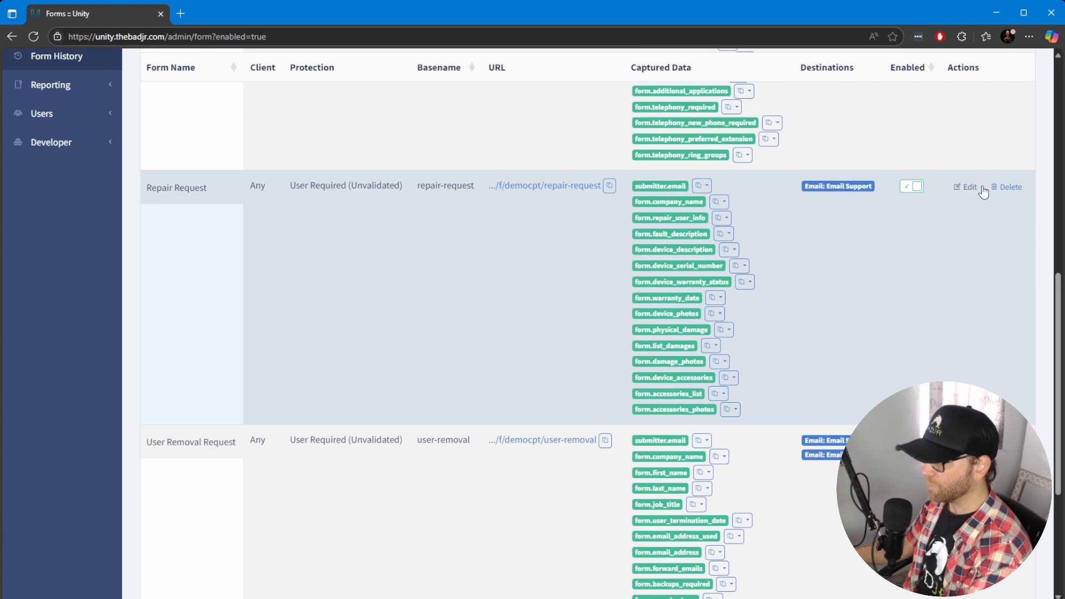
Open the Repair Request form to examine its title, subtitle and components
{"action": "left_click", "coordinate": [966, 189]}
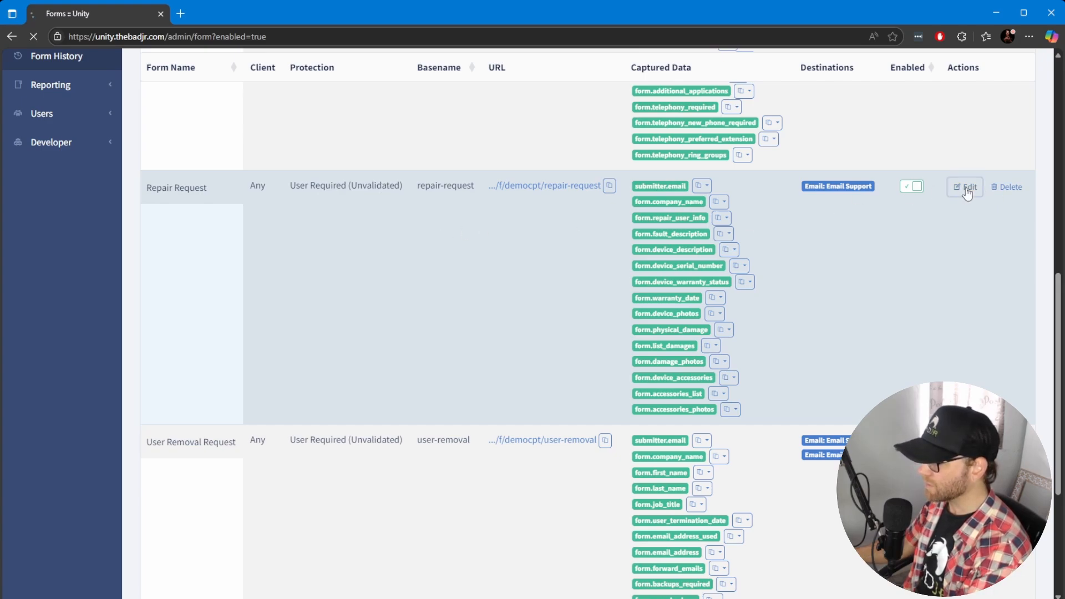
{"action": "scroll", "coordinate": [433, 295], "scroll_direction": "down", "scroll_amount": 1}
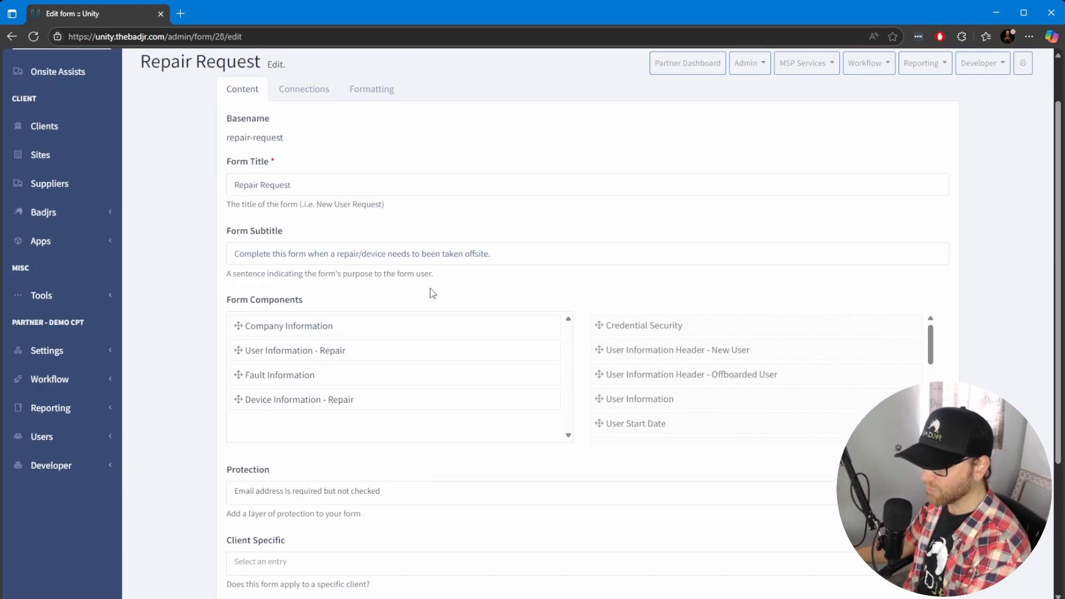
{"action": "left_click", "coordinate": [413, 179]}
{"action": "left_click", "coordinate": [567, 260]}
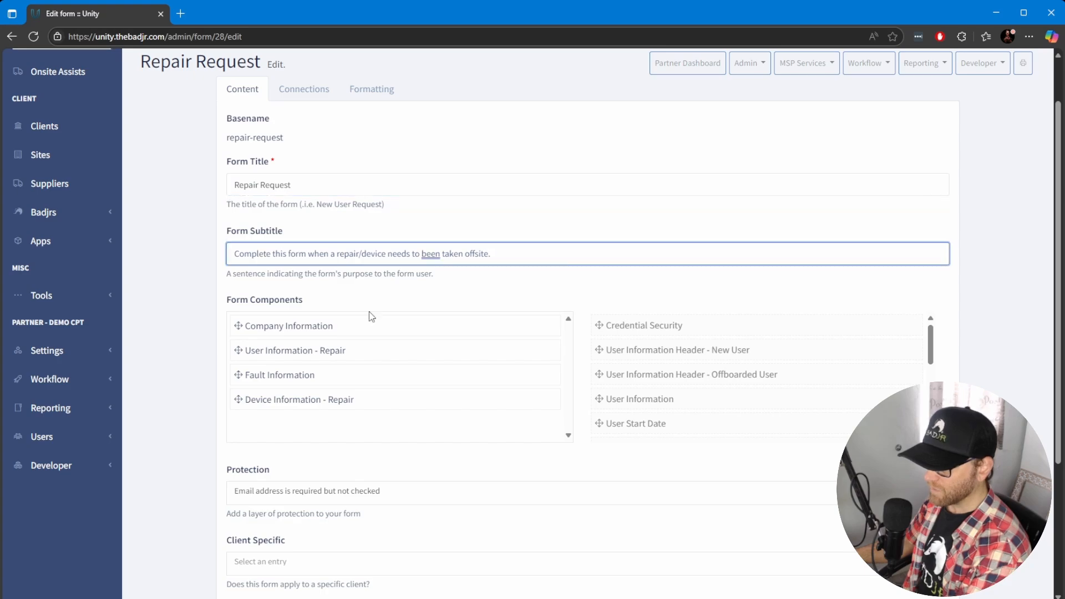
{"action": "left_click_drag", "start_coordinate": [539, 256], "coordinate": [207, 257]}
{"action": "left_click", "coordinate": [209, 256]}
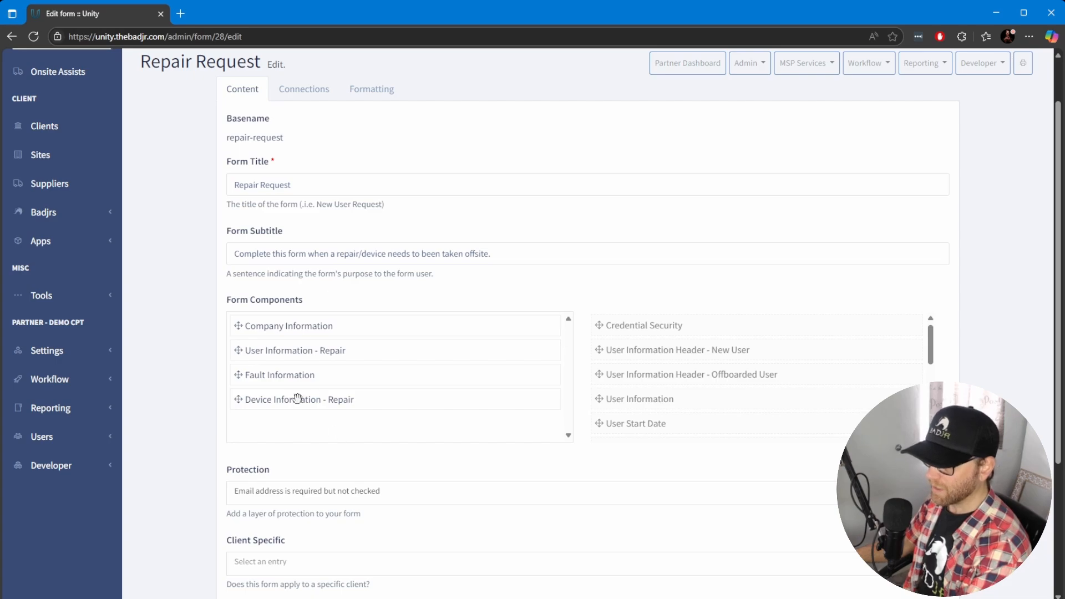
{"action": "scroll", "coordinate": [330, 379], "scroll_direction": "down", "scroll_amount": 3}
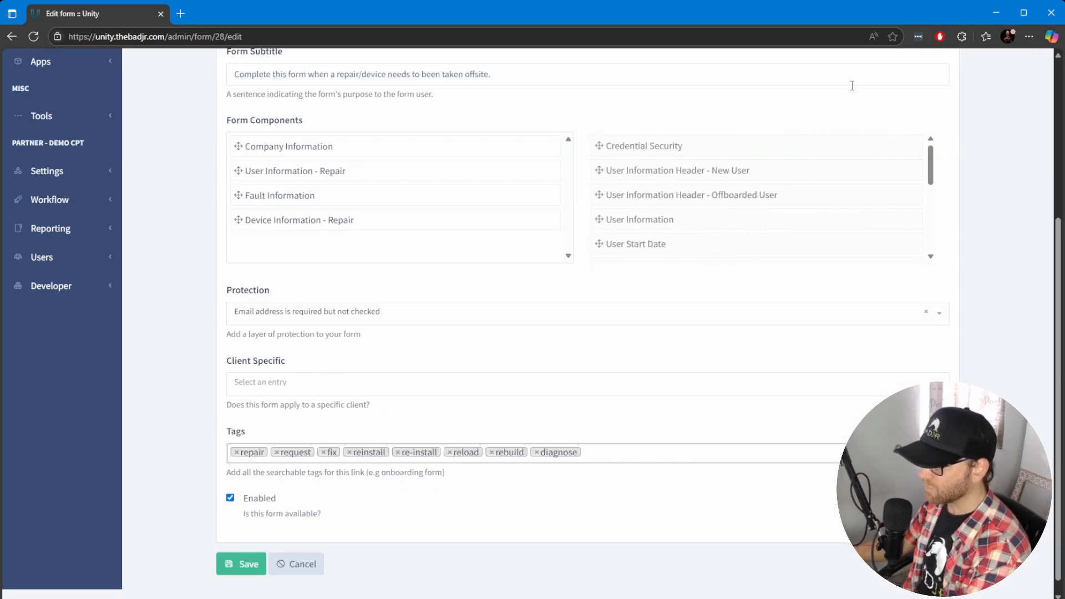
{"action": "scroll", "coordinate": [649, 197], "scroll_direction": "up", "scroll_amount": 4}
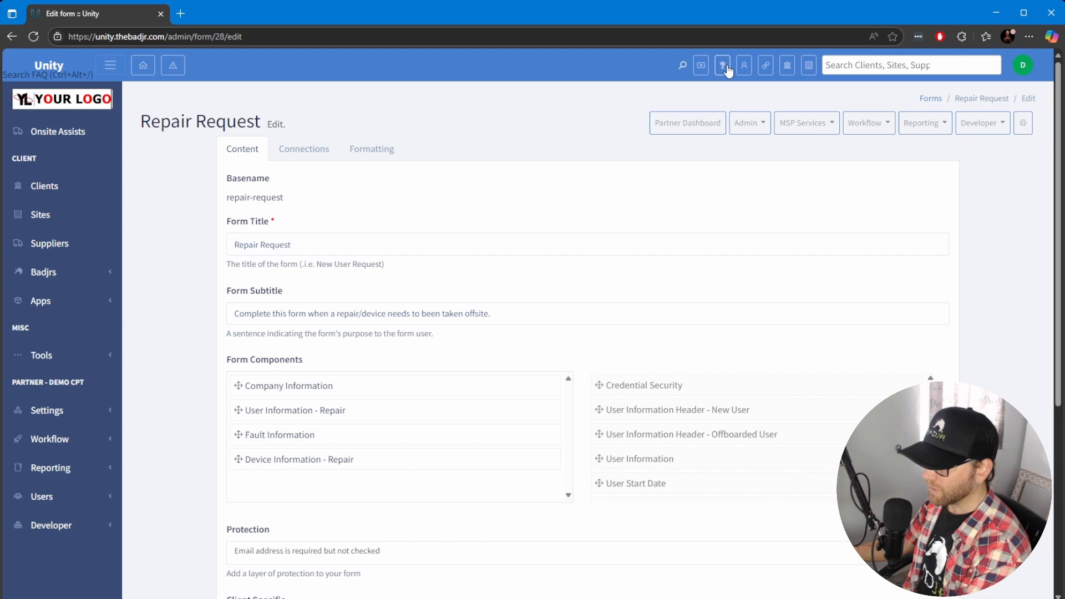
Search the forms and links for repair, then review the Repair Request protection options without changing them
{"action": "left_click", "coordinate": [766, 65]}
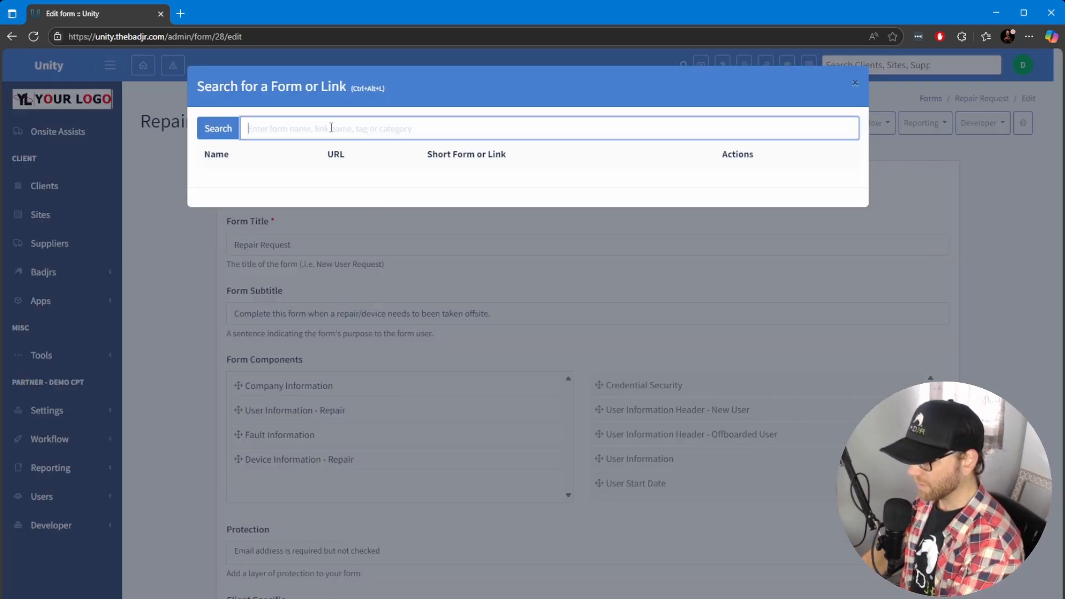
{"action": "type", "text": "repair"}
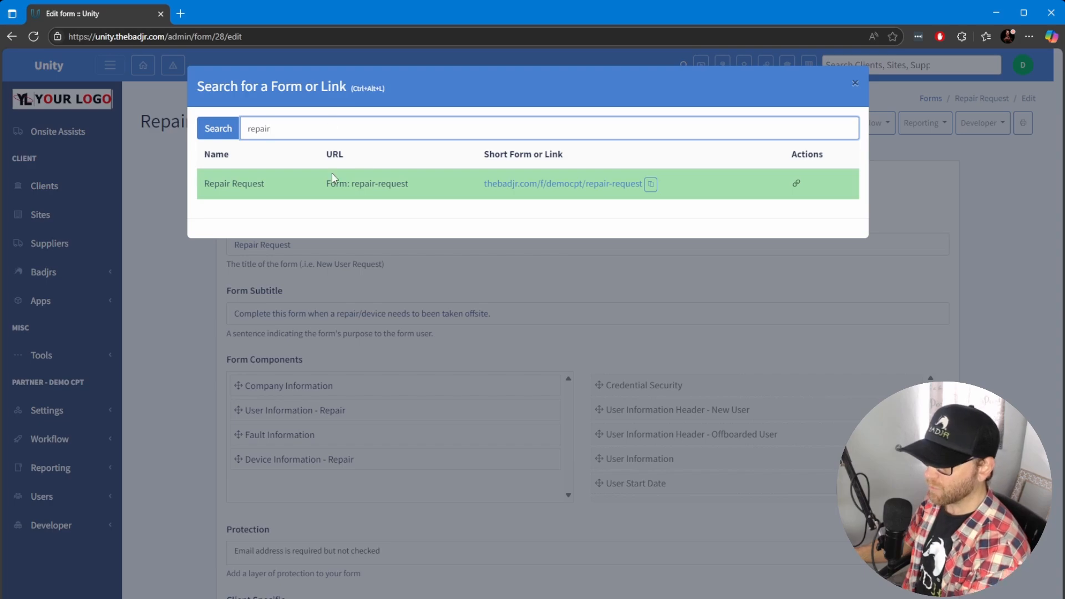
{"action": "key", "text": "Escape"}
{"action": "scroll", "coordinate": [405, 321], "scroll_direction": "down", "scroll_amount": 4}
{"action": "left_click", "coordinate": [404, 321]}
{"action": "left_click", "coordinate": [405, 317]}
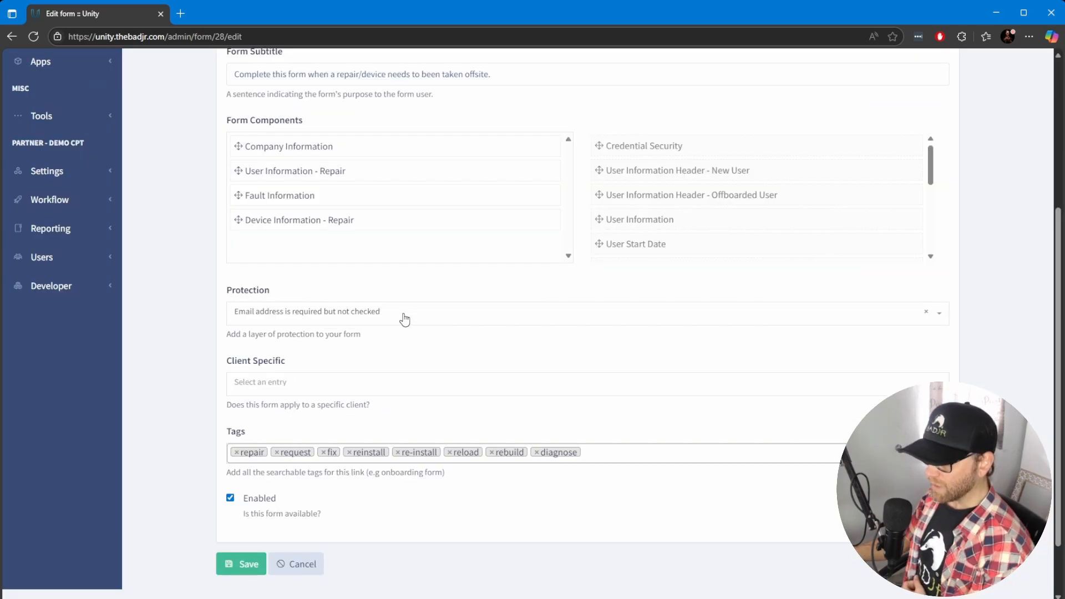
{"action": "left_click", "coordinate": [405, 321]}
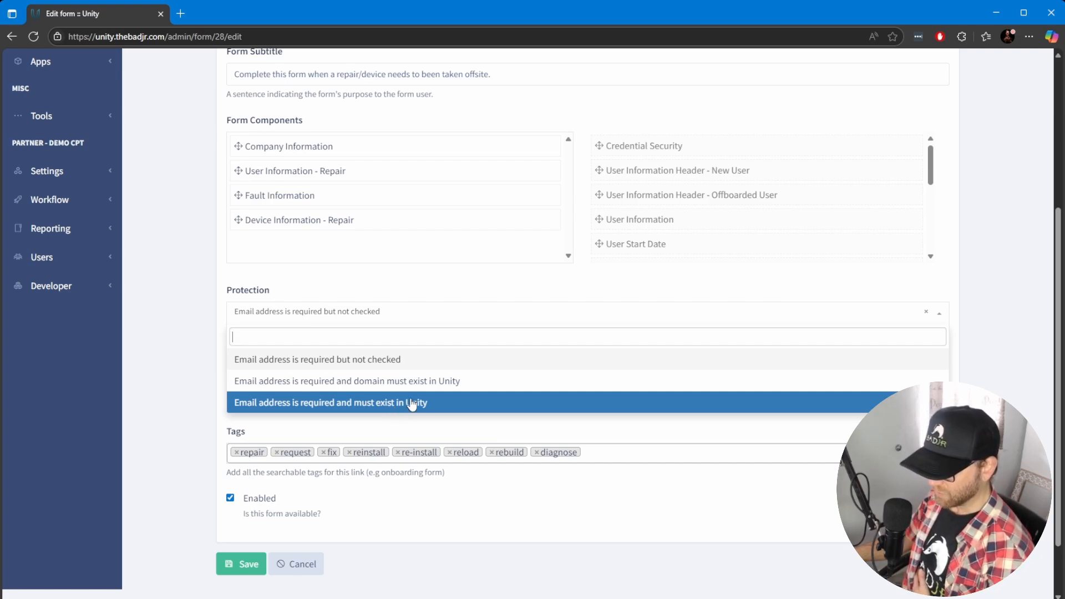
{"action": "left_click", "coordinate": [372, 321]}
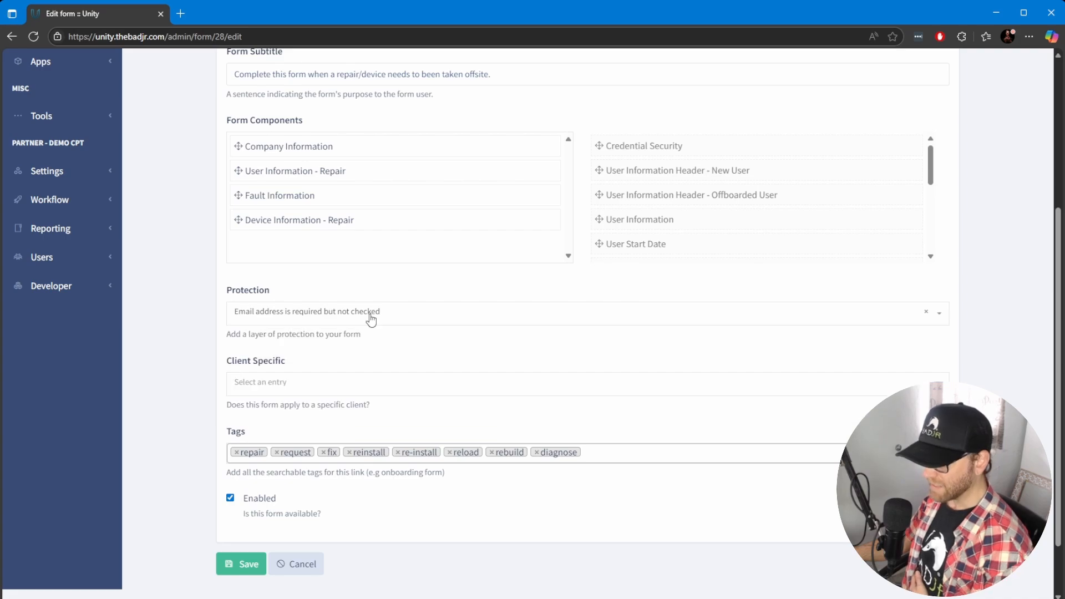
Start a new form with basename server-upgrade and title Server Upgrade
{"action": "left_click", "coordinate": [95, 201]}
{"action": "left_click", "coordinate": [67, 345]}
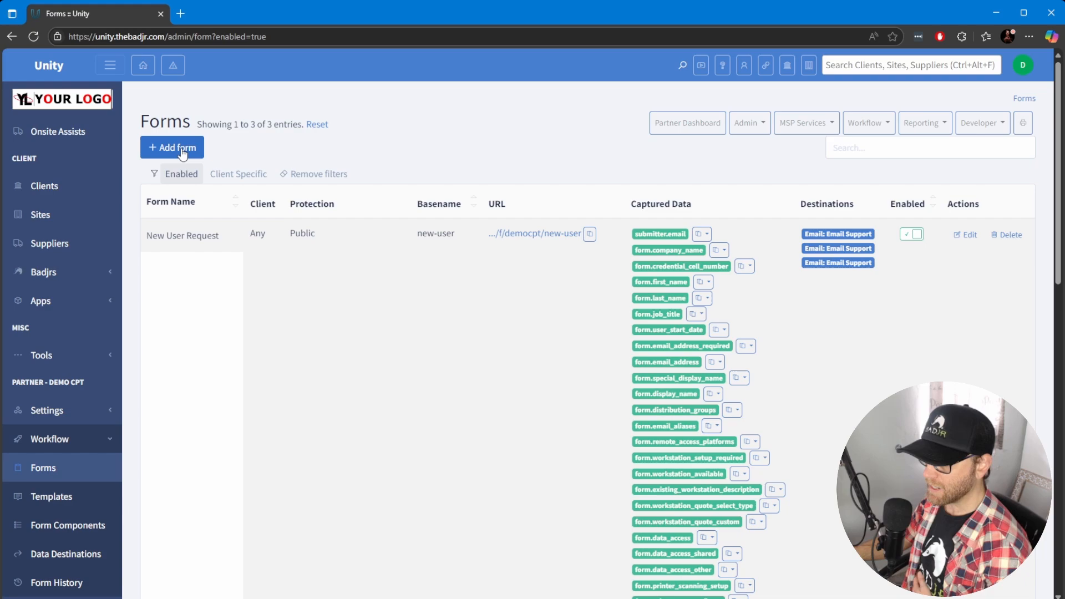
{"action": "left_click", "coordinate": [183, 155]}
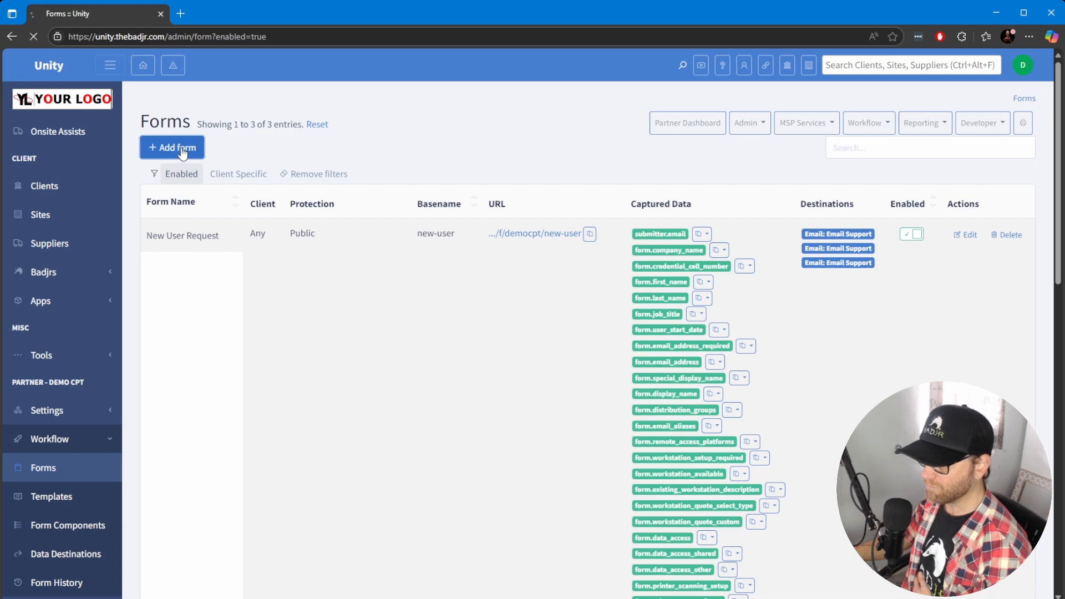
{"action": "type", "text": "Sr"}
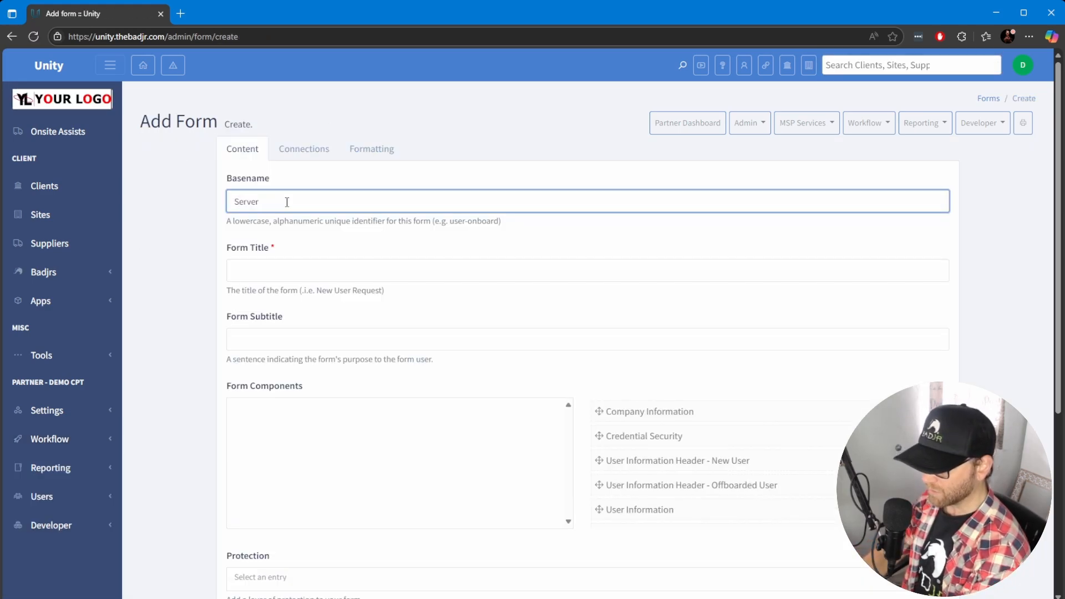
{"action": "type", "text": "ver Upgrade"}
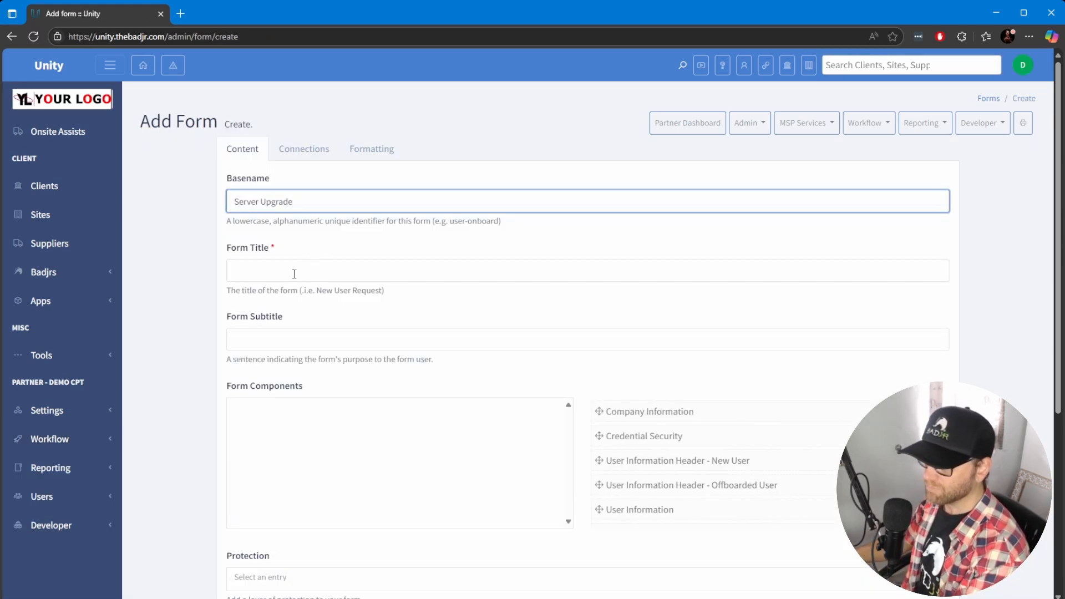
{"action": "key", "text": "ctrl+a"}
{"action": "type", "text": "se"}
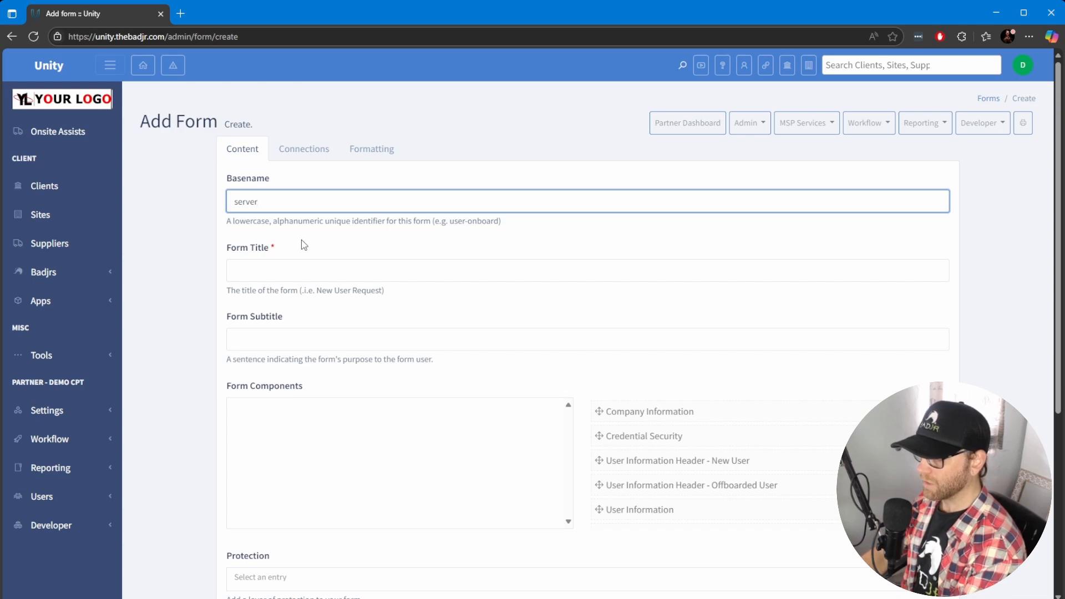
{"action": "type", "text": "rver"}
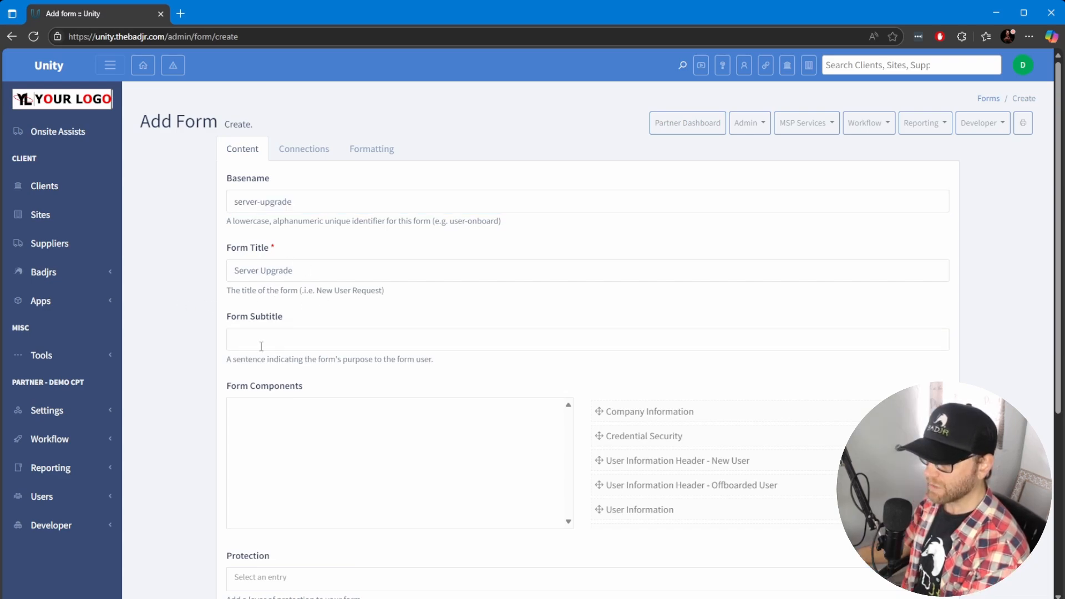
Add the Server Info component to the new form's components
{"action": "scroll", "coordinate": [261, 346], "scroll_direction": "down", "scroll_amount": 3}
{"action": "scroll", "coordinate": [741, 281], "scroll_direction": "down", "scroll_amount": 10}
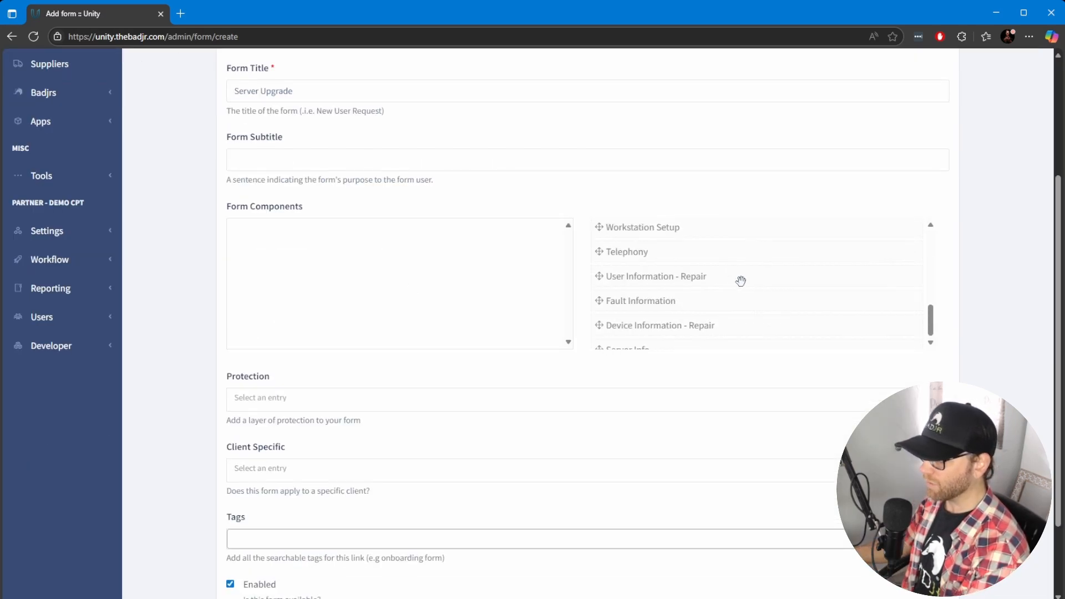
{"action": "scroll", "coordinate": [697, 294], "scroll_direction": "down", "scroll_amount": 3}
{"action": "scroll", "coordinate": [714, 291], "scroll_direction": "up", "scroll_amount": 5}
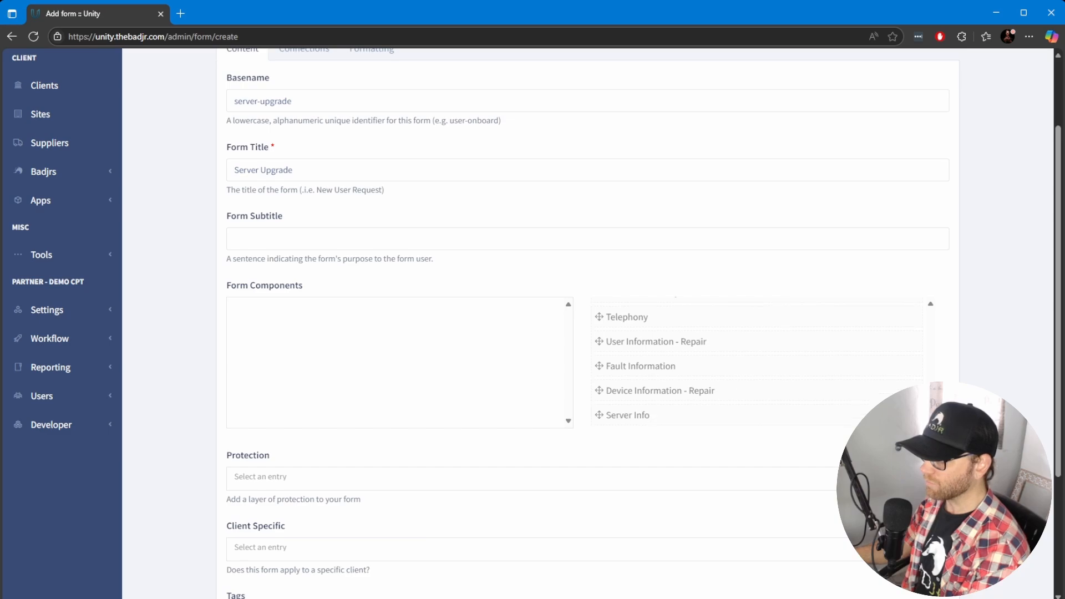
{"action": "left_click_drag", "start_coordinate": [642, 414], "coordinate": [278, 316]}
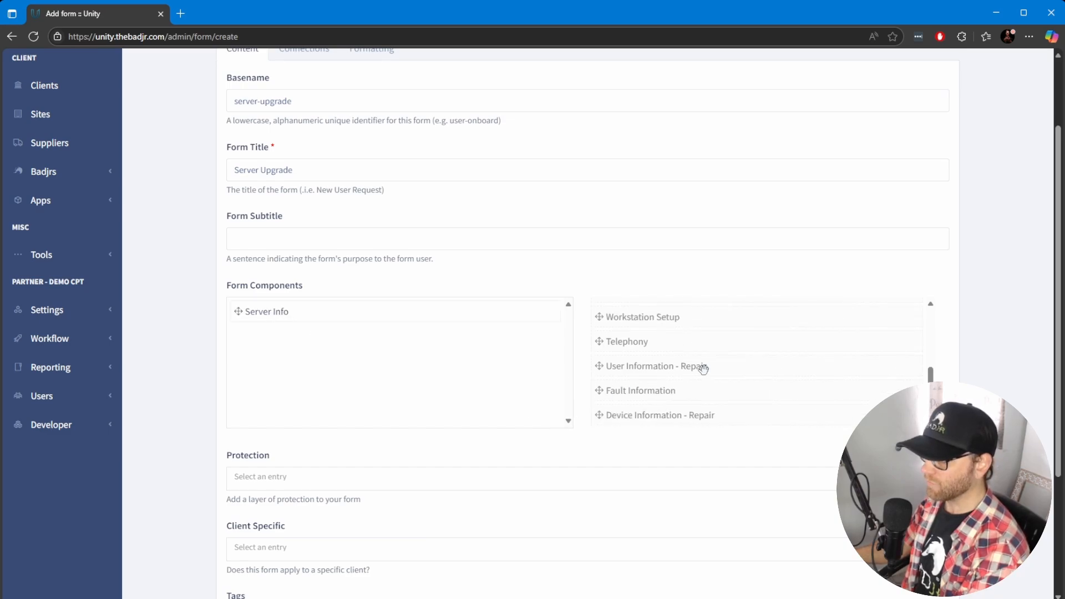
{"action": "scroll", "coordinate": [715, 389], "scroll_direction": "up", "scroll_amount": 2}
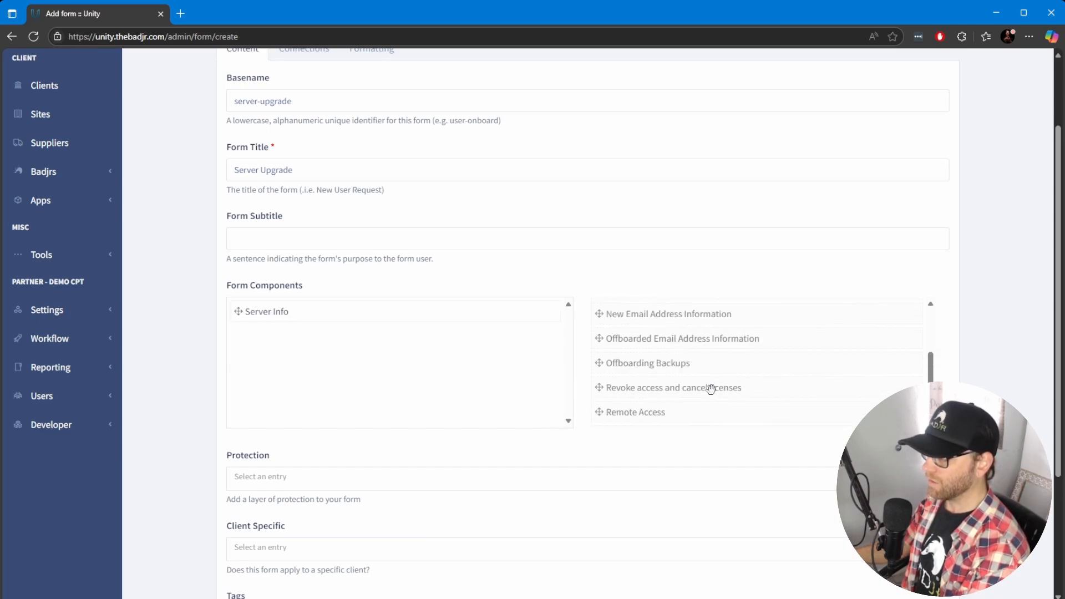
Add the Company Information and Credential Security components below Server Info in the new form's components
{"action": "scroll", "coordinate": [710, 389], "scroll_direction": "down", "scroll_amount": 2}
{"action": "scroll", "coordinate": [686, 411], "scroll_direction": "up", "scroll_amount": 3}
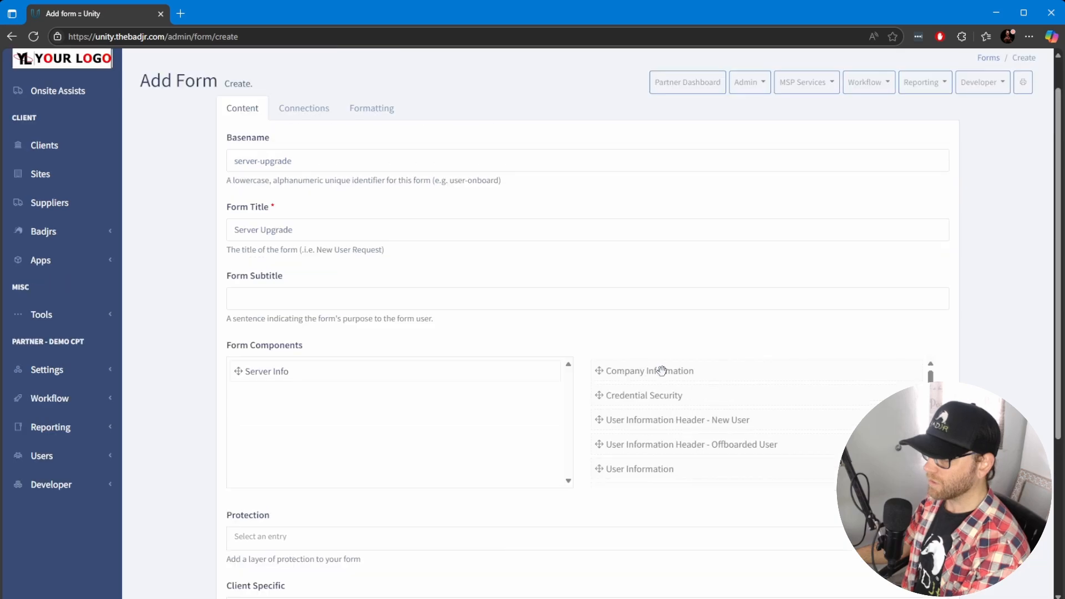
{"action": "left_click_drag", "start_coordinate": [663, 370], "coordinate": [393, 420]}
{"action": "scroll", "coordinate": [466, 411], "scroll_direction": "down", "scroll_amount": 3}
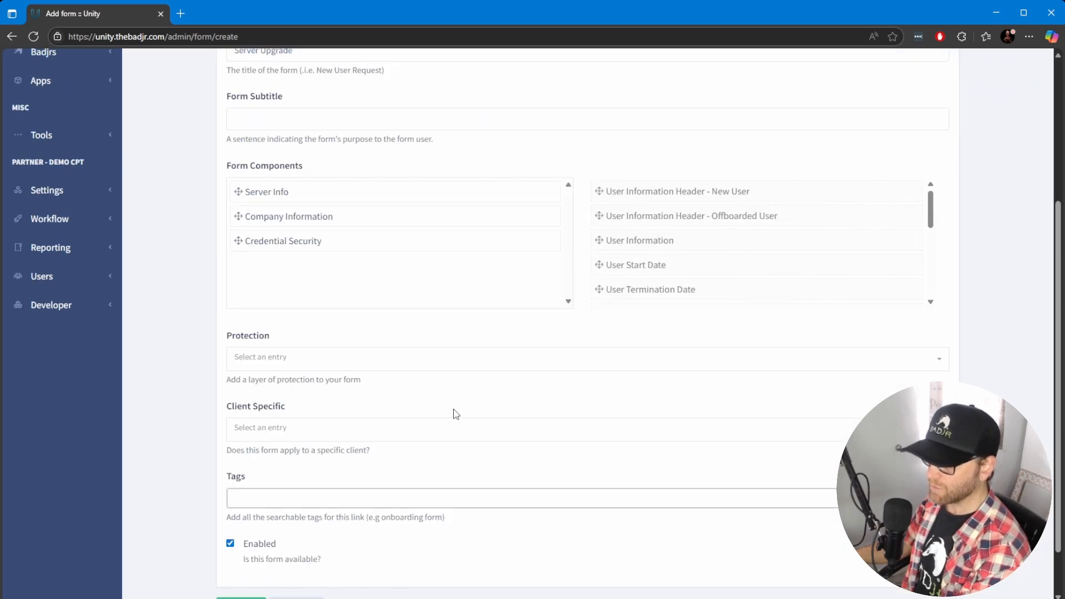
Set the form's protection to 'Email address is required and must exist in Unity'
{"action": "left_click", "coordinate": [289, 366]}
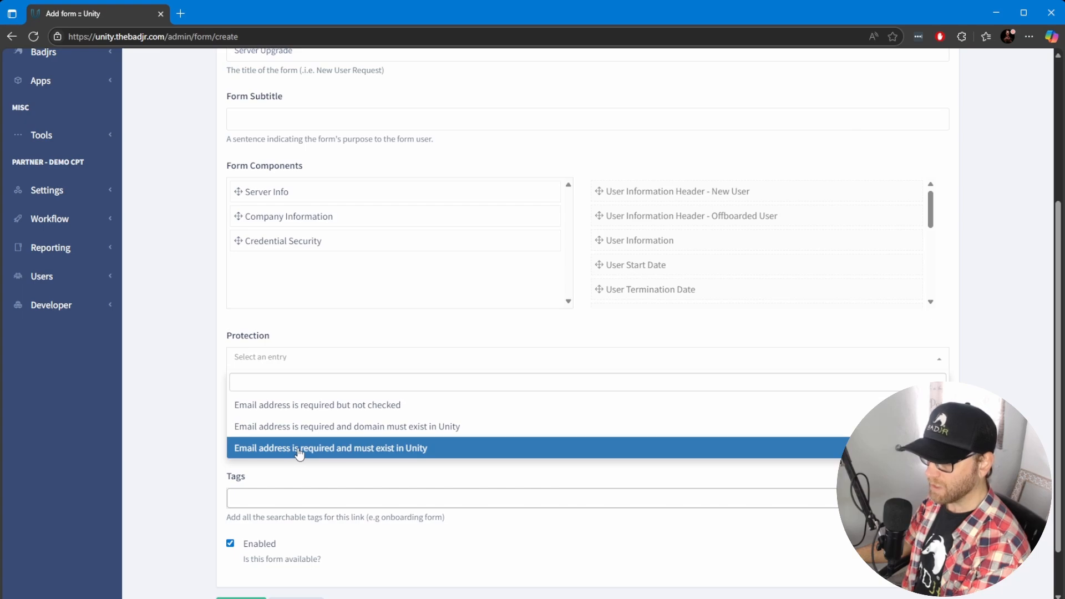
{"action": "left_click", "coordinate": [360, 452]}
{"action": "left_click", "coordinate": [309, 433]}
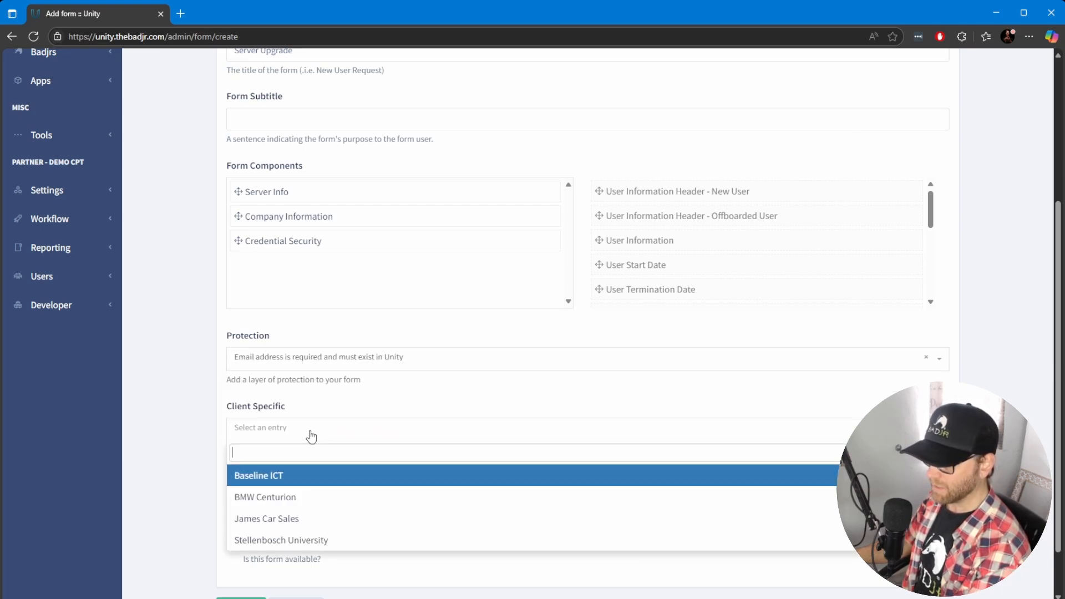
{"action": "left_click", "coordinate": [164, 426]}
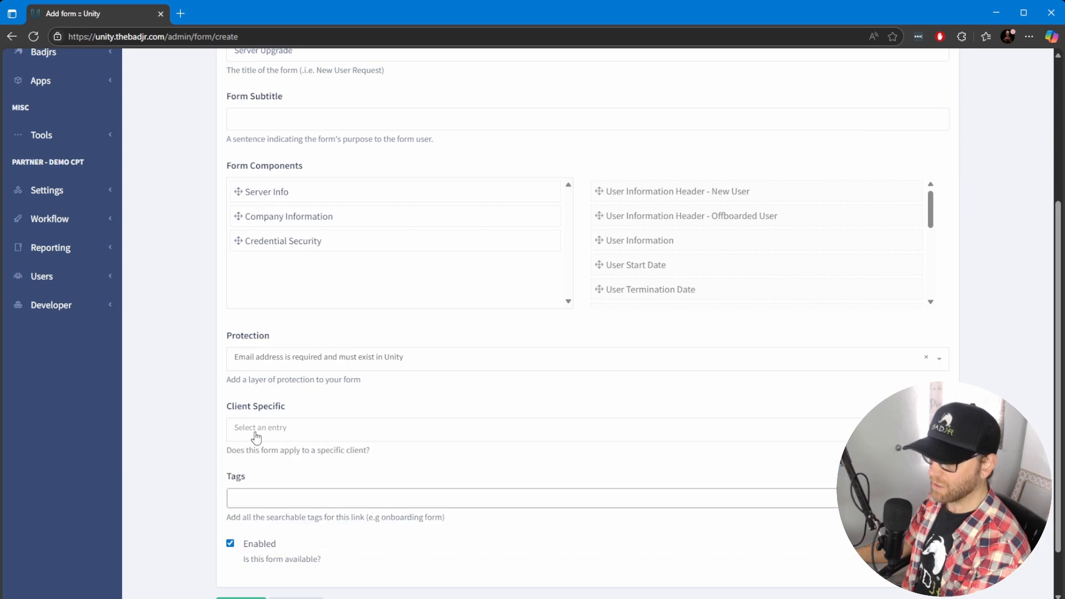
{"action": "left_click", "coordinate": [334, 431]}
{"action": "left_click", "coordinate": [179, 417]}
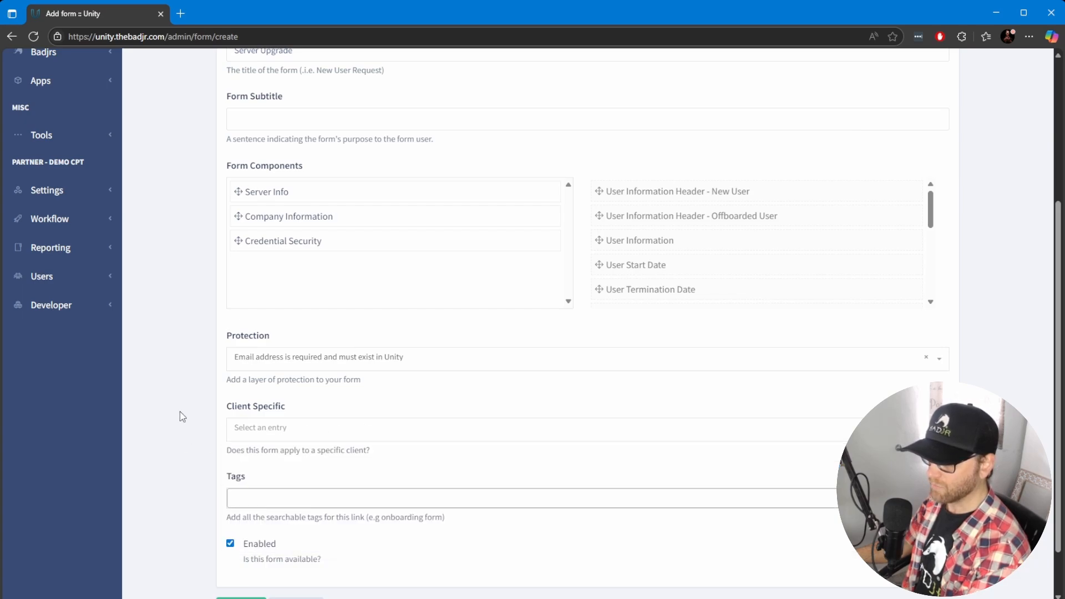
Add the tags server and upgrade to the form
{"action": "scroll", "coordinate": [283, 409], "scroll_direction": "down", "scroll_amount": 1}
{"action": "left_click", "coordinate": [266, 444]}
{"action": "type", "text": "server"}
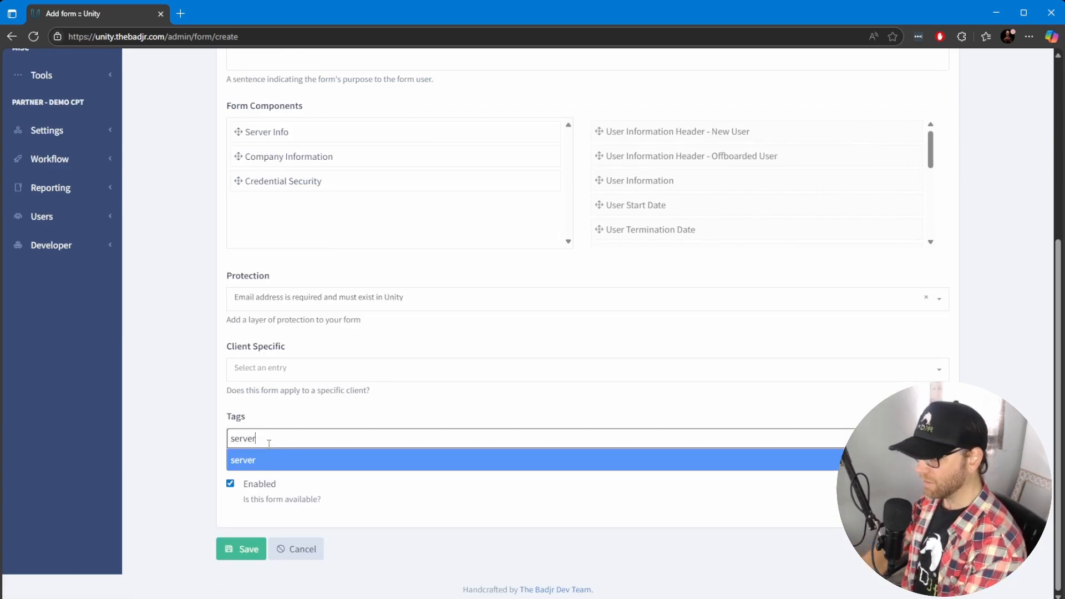
{"action": "key", "text": "Return"}
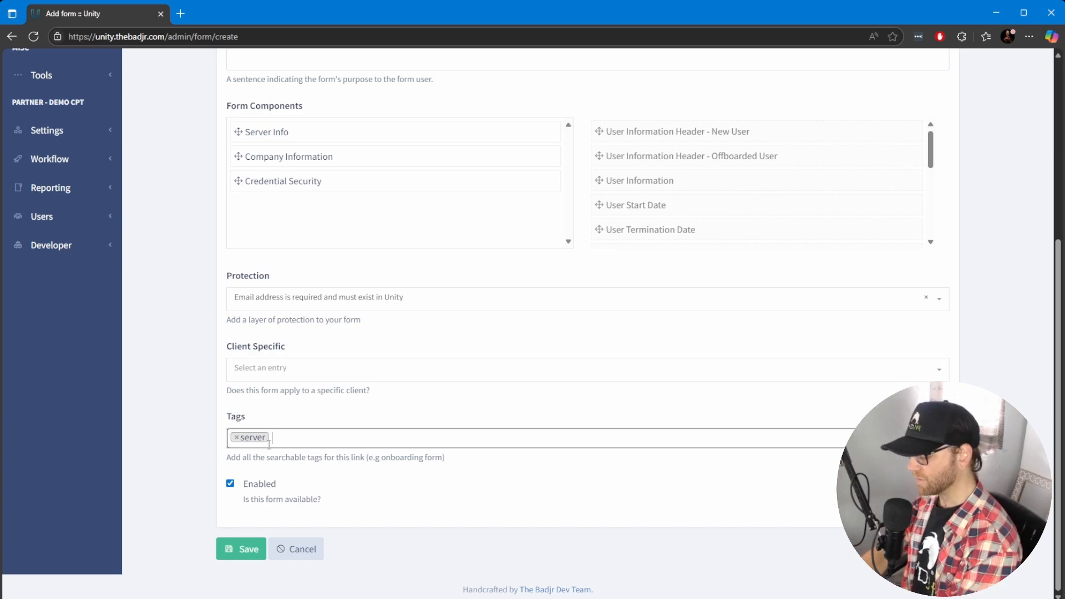
{"action": "type", "text": "upgrade"}
{"action": "key", "text": "Return"}
{"action": "left_click", "coordinate": [177, 406]}
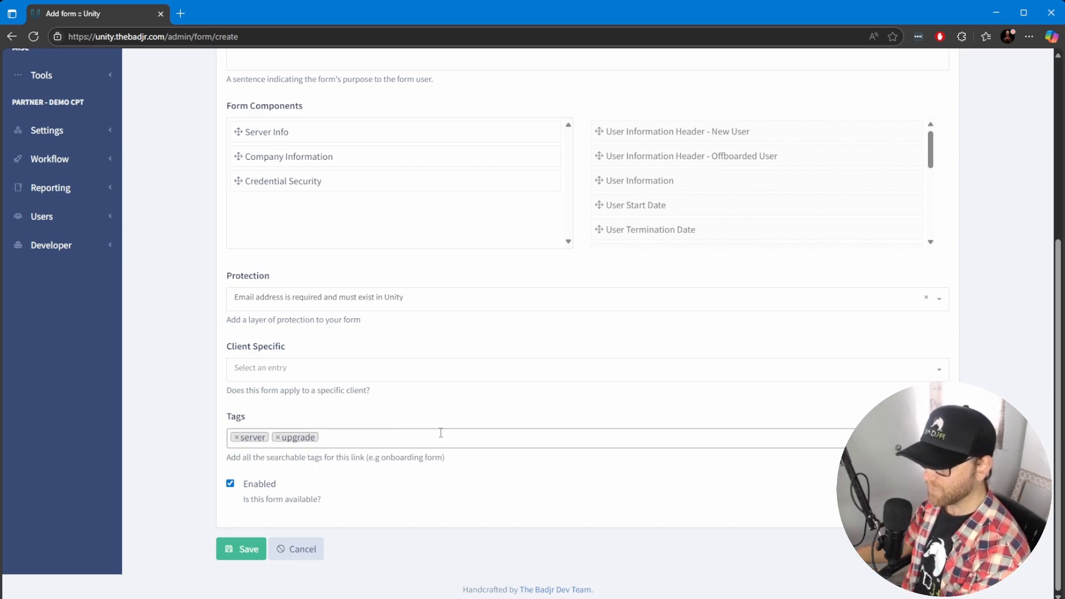
Try saving the form, then add a connection sending to the Email - Email Support destination
{"action": "left_click", "coordinate": [242, 549]}
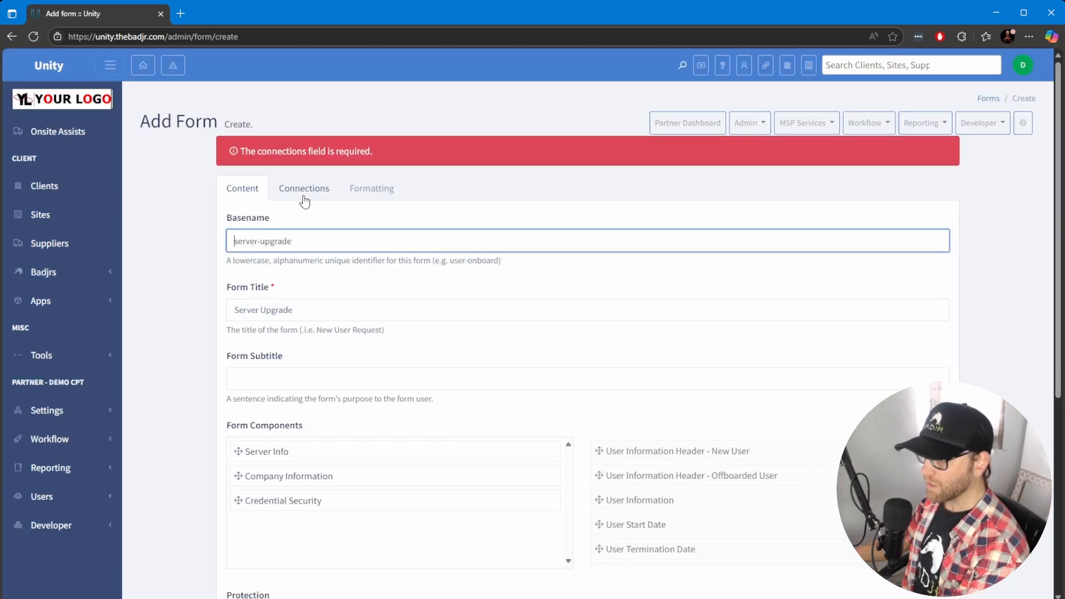
{"action": "left_click", "coordinate": [304, 192]}
{"action": "left_click", "coordinate": [275, 242]}
{"action": "left_click", "coordinate": [350, 276]}
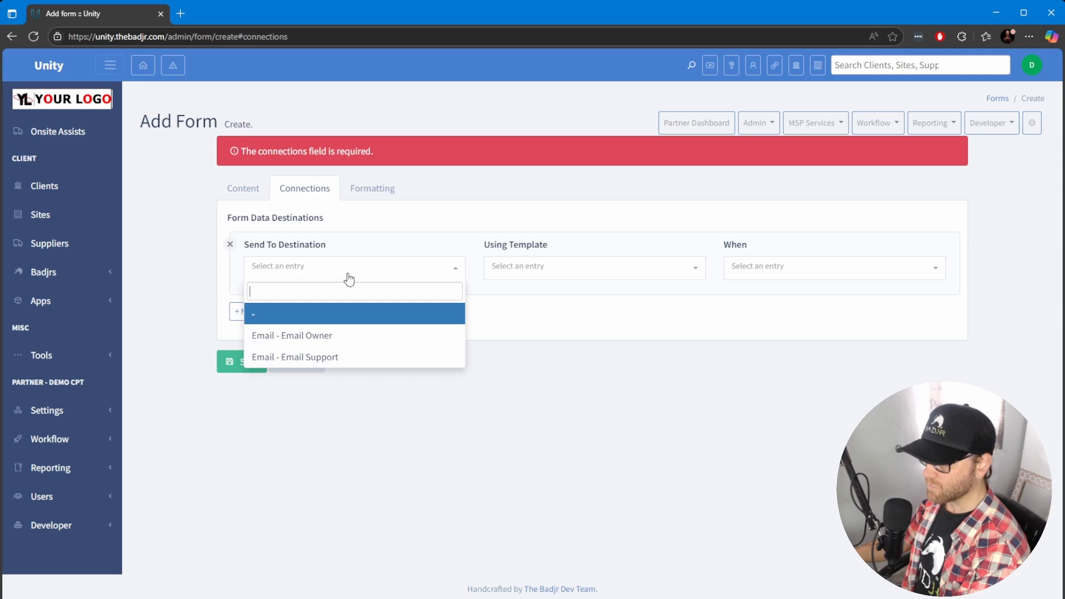
{"action": "left_click", "coordinate": [319, 358]}
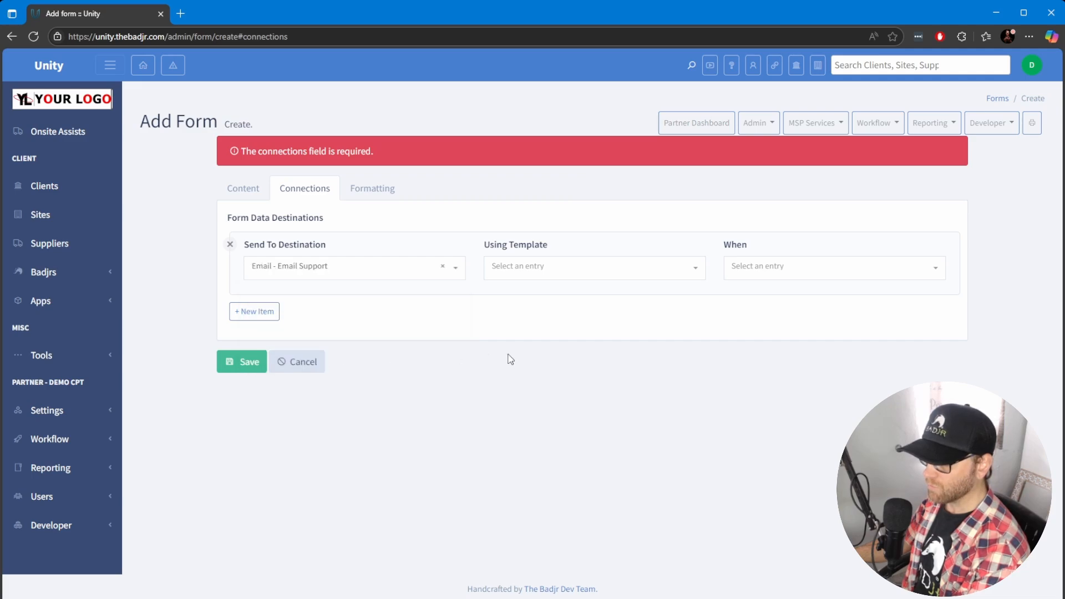
Browse the available templates for the connection without choosing one
{"action": "left_click", "coordinate": [566, 271]}
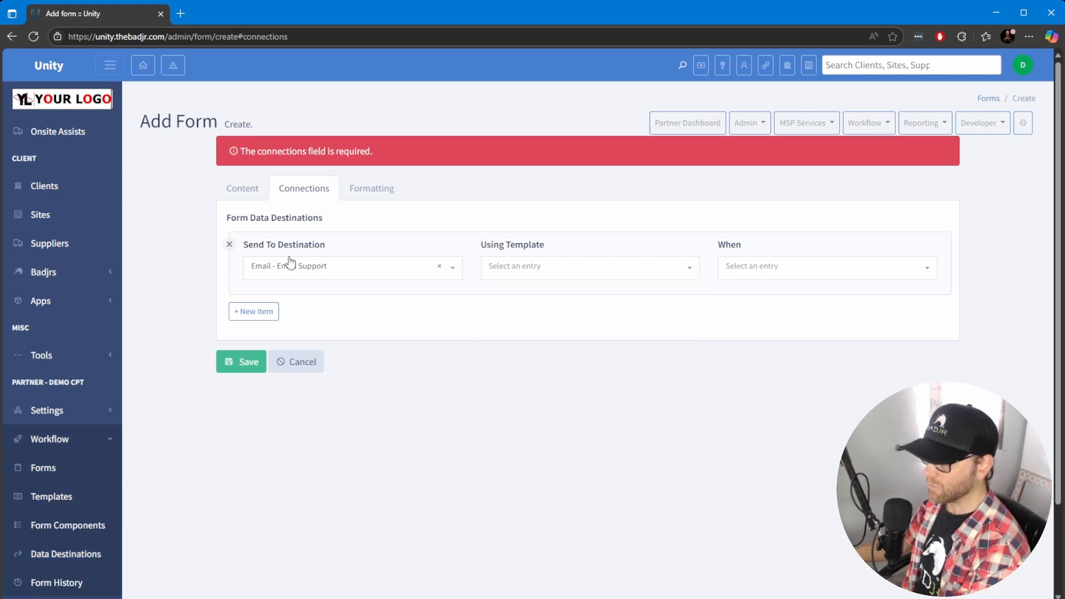
{"action": "left_click", "coordinate": [571, 275]}
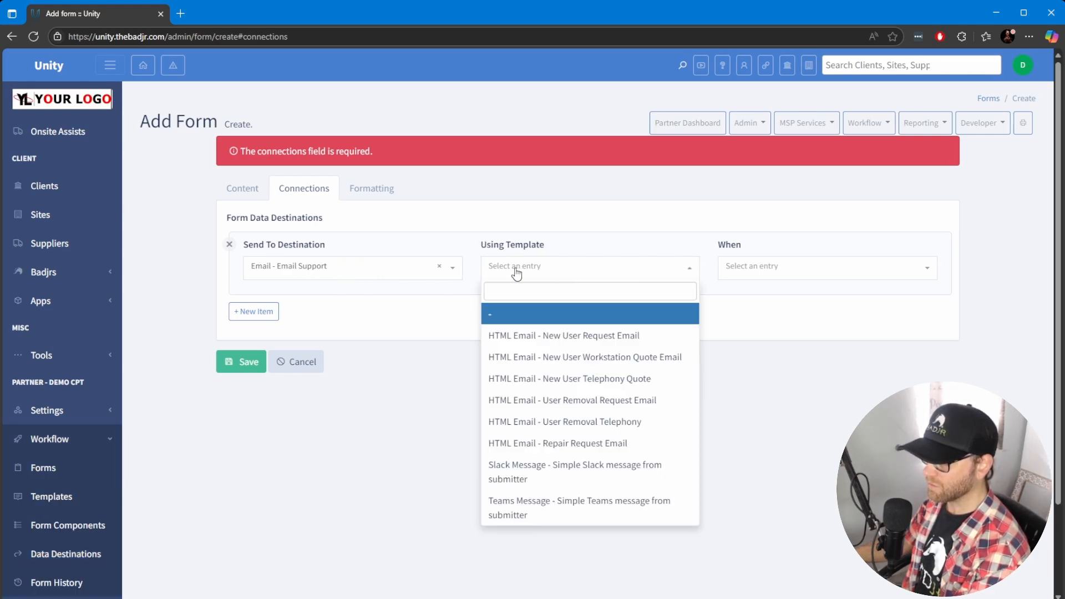
{"action": "scroll", "coordinate": [616, 424], "scroll_direction": "down", "scroll_amount": 2}
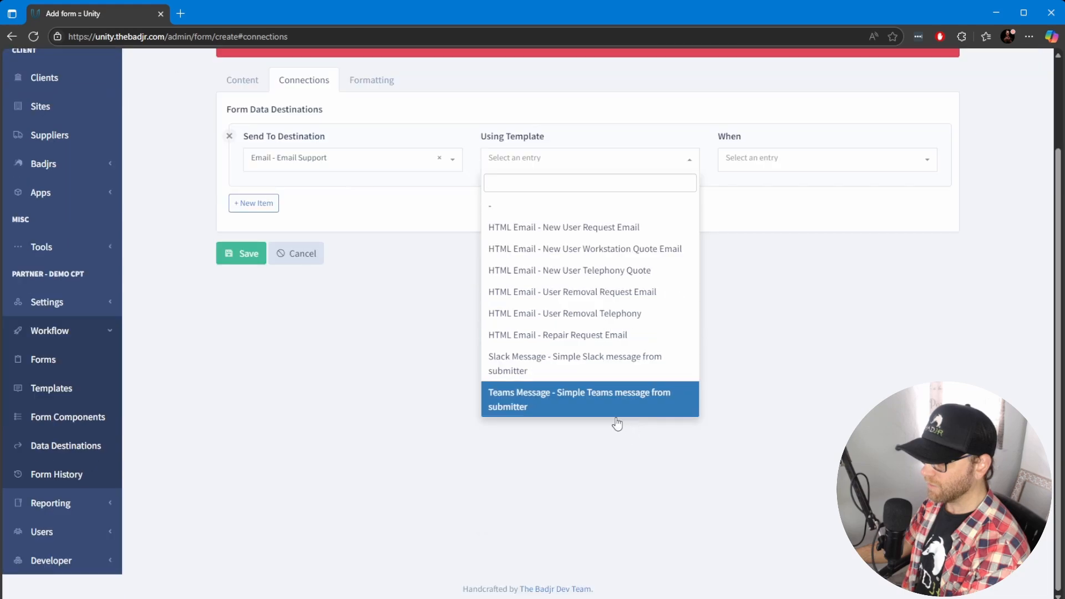
{"action": "scroll", "coordinate": [606, 223], "scroll_direction": "up", "scroll_amount": 1}
{"action": "left_click", "coordinate": [417, 362]}
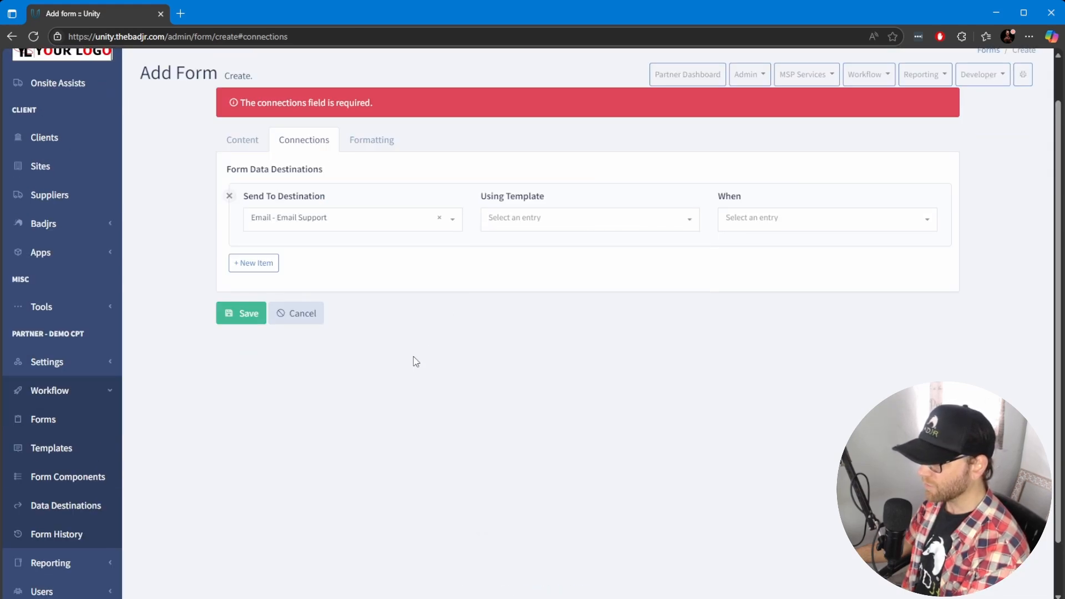
{"action": "left_click", "coordinate": [590, 226]}
{"action": "left_click", "coordinate": [408, 349]}
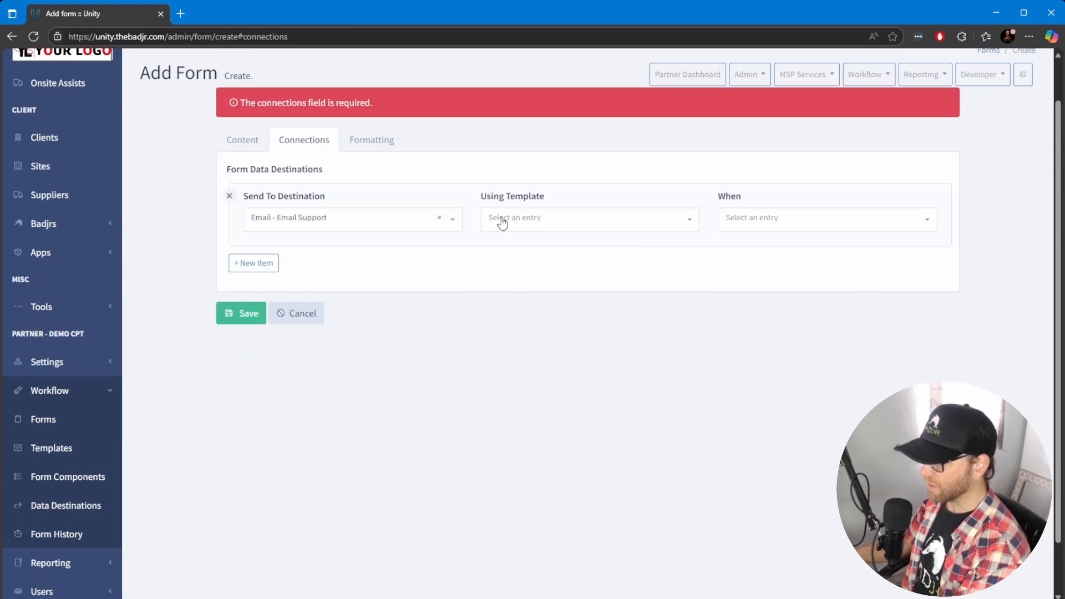
{"action": "left_click", "coordinate": [593, 222]}
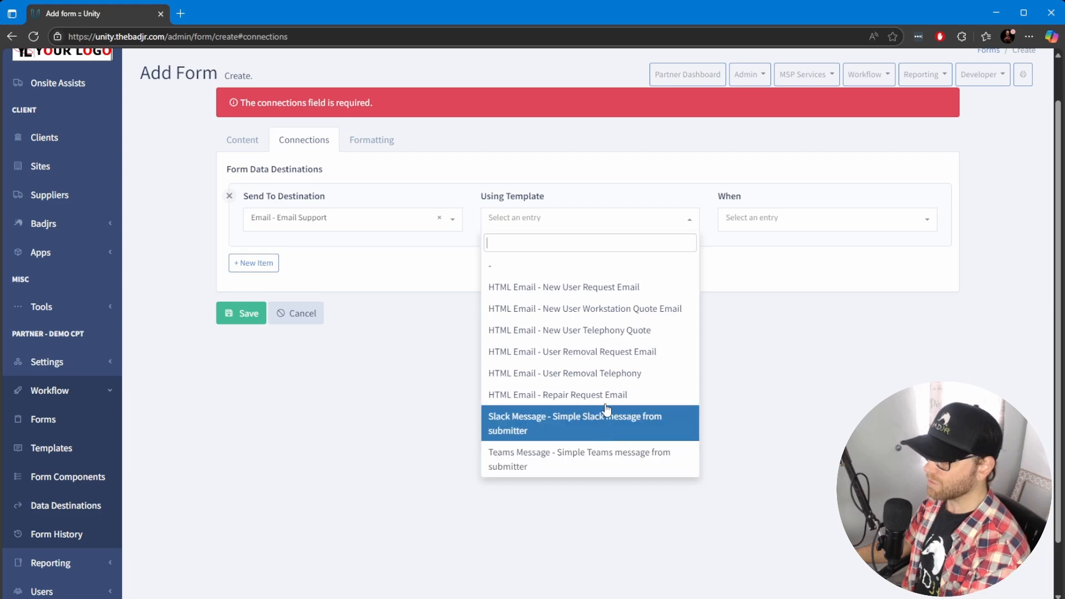
{"action": "left_click", "coordinate": [804, 227]}
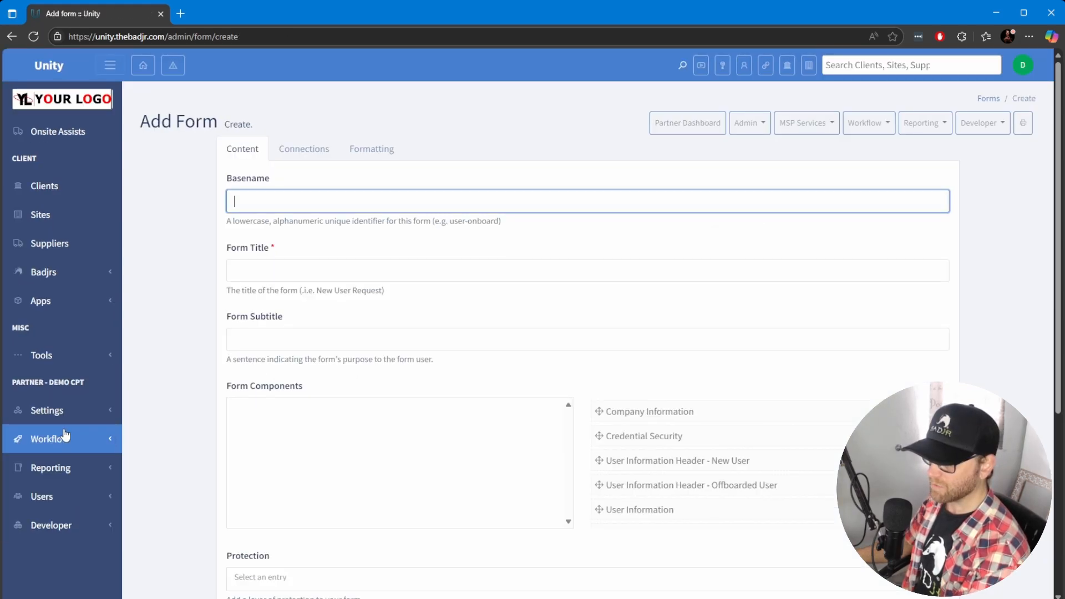
Open the New User Request Email template and examine its HTML body and form placeholders
{"action": "left_click", "coordinate": [66, 440]}
{"action": "left_click", "coordinate": [51, 496]}
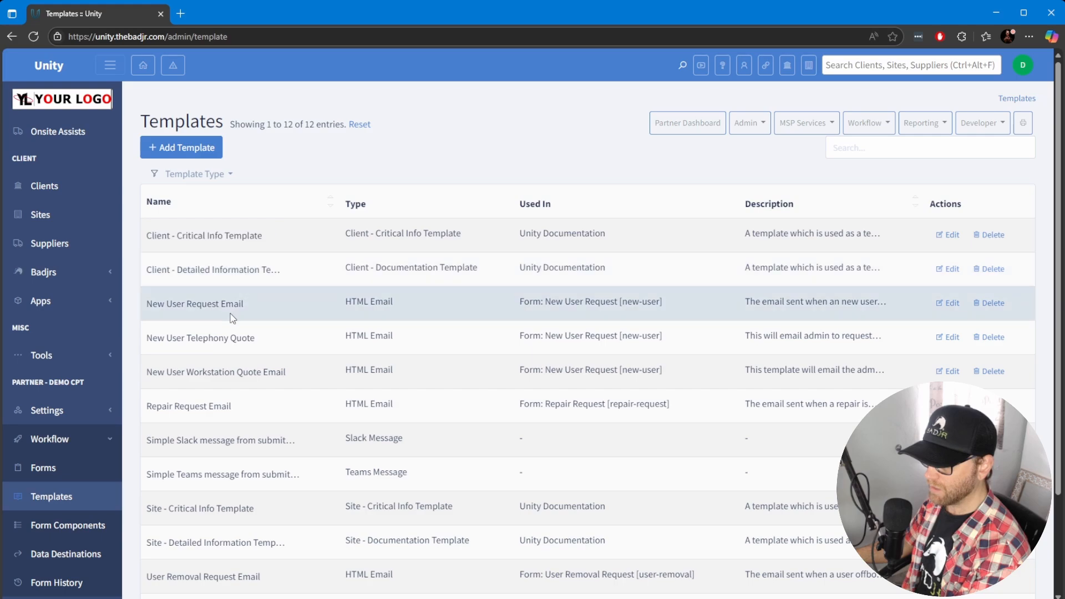
{"action": "left_click", "coordinate": [953, 303]}
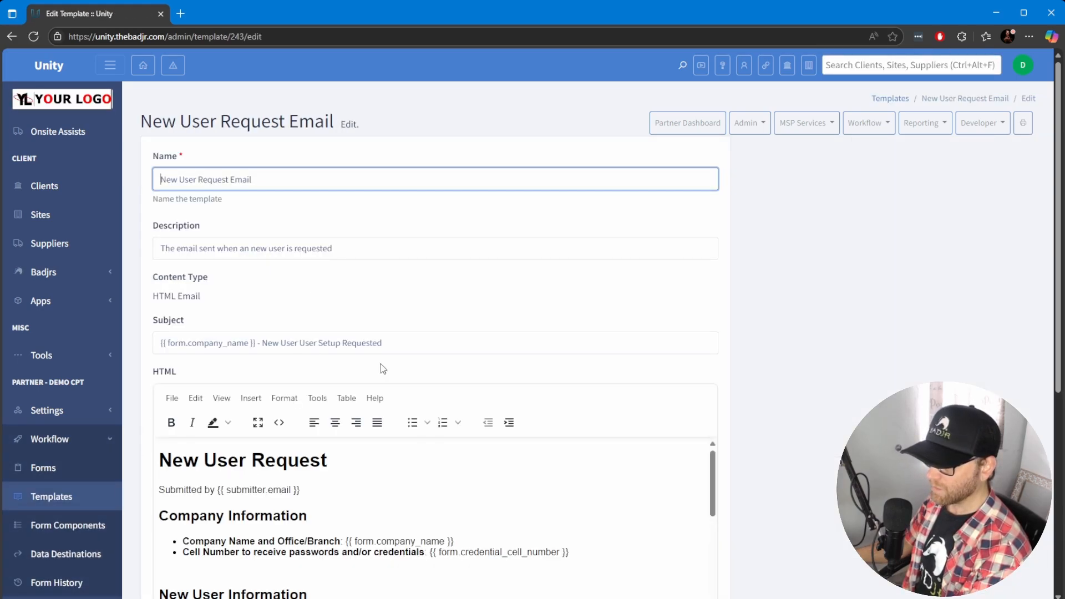
{"action": "scroll", "coordinate": [412, 351], "scroll_direction": "down", "scroll_amount": 3}
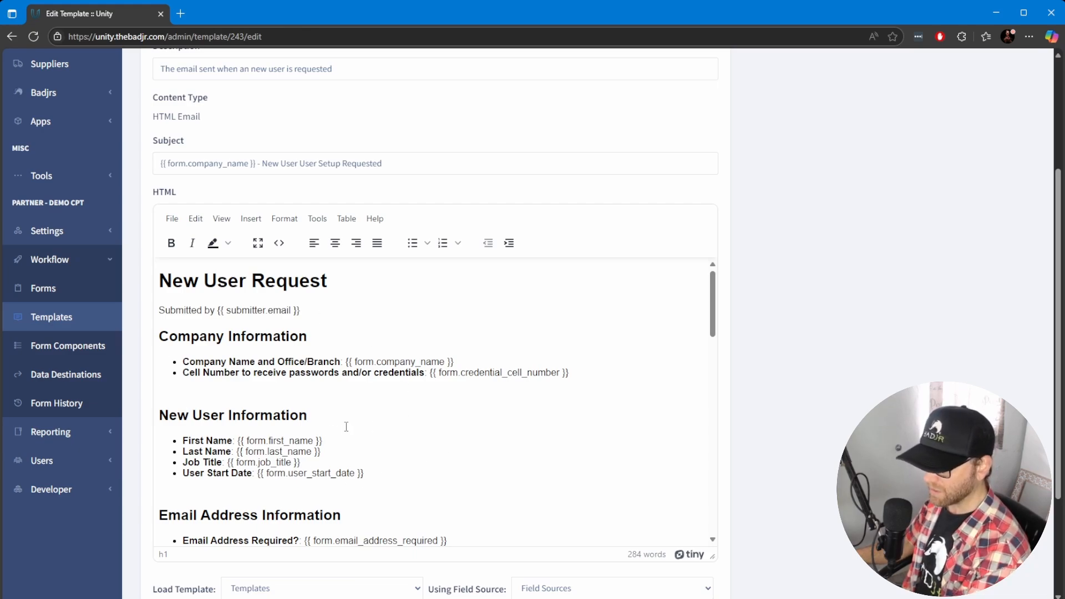
{"action": "left_click_drag", "start_coordinate": [224, 308], "coordinate": [314, 313]}
{"action": "left_click", "coordinate": [342, 336]}
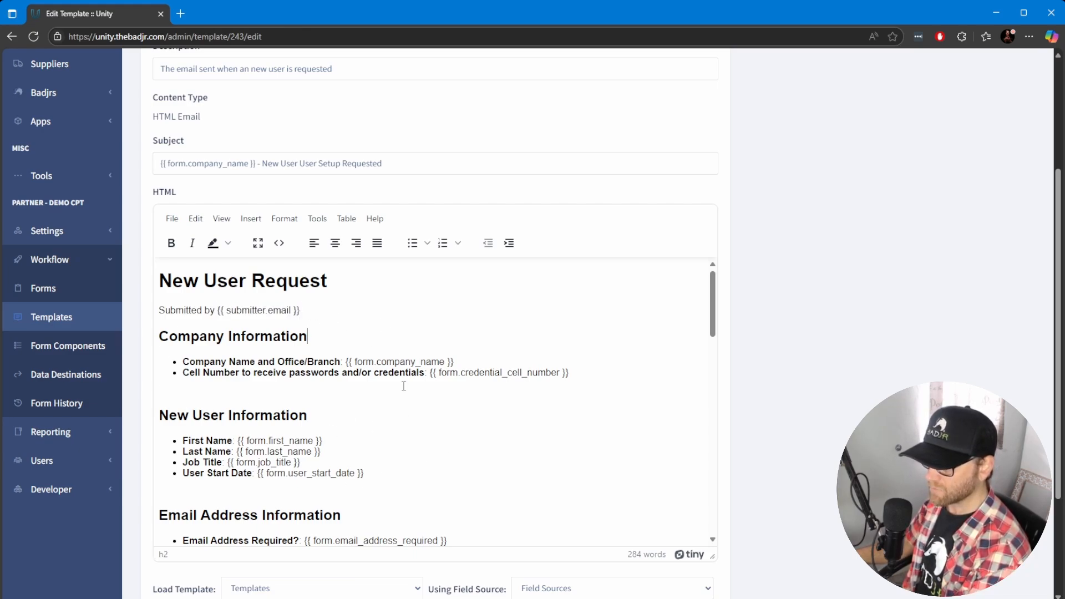
{"action": "scroll", "coordinate": [404, 379], "scroll_direction": "down", "scroll_amount": 1}
{"action": "scroll", "coordinate": [404, 379], "scroll_direction": "up", "scroll_amount": 1}
{"action": "left_click_drag", "start_coordinate": [348, 363], "coordinate": [455, 361]}
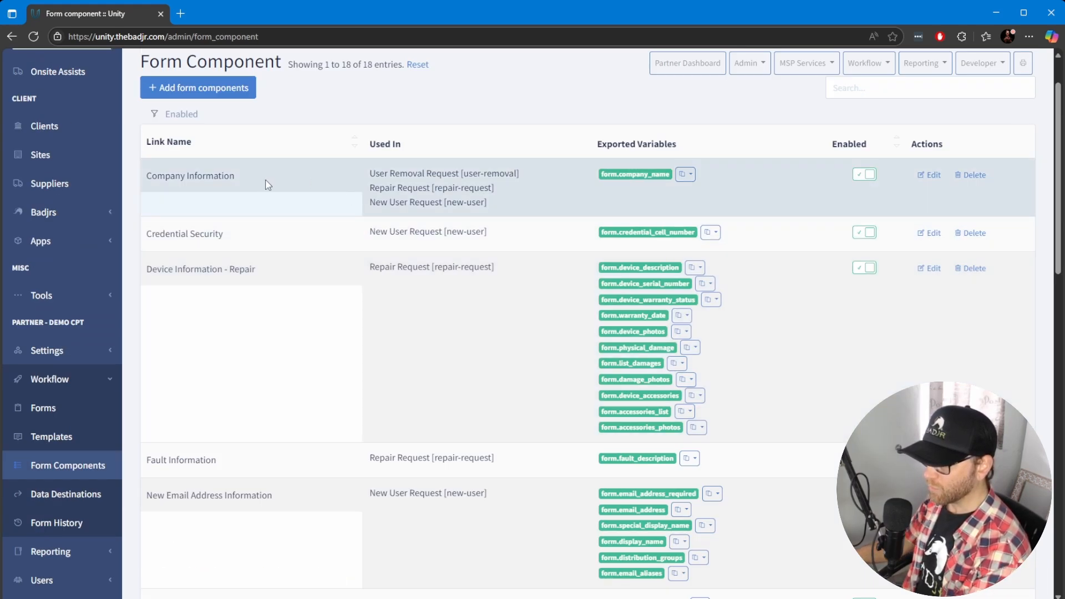
Edit the Server Info component and add a checkbox group labelled Required Software
{"action": "scroll", "coordinate": [447, 309], "scroll_direction": "down", "scroll_amount": 10}
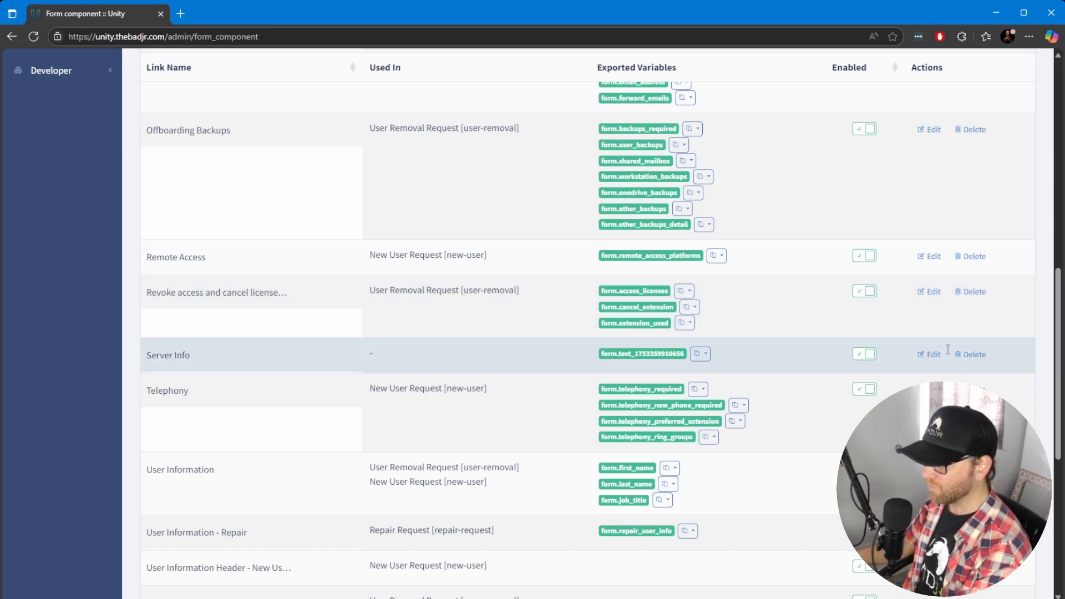
{"action": "left_click", "coordinate": [931, 355]}
{"action": "left_click", "coordinate": [282, 272]}
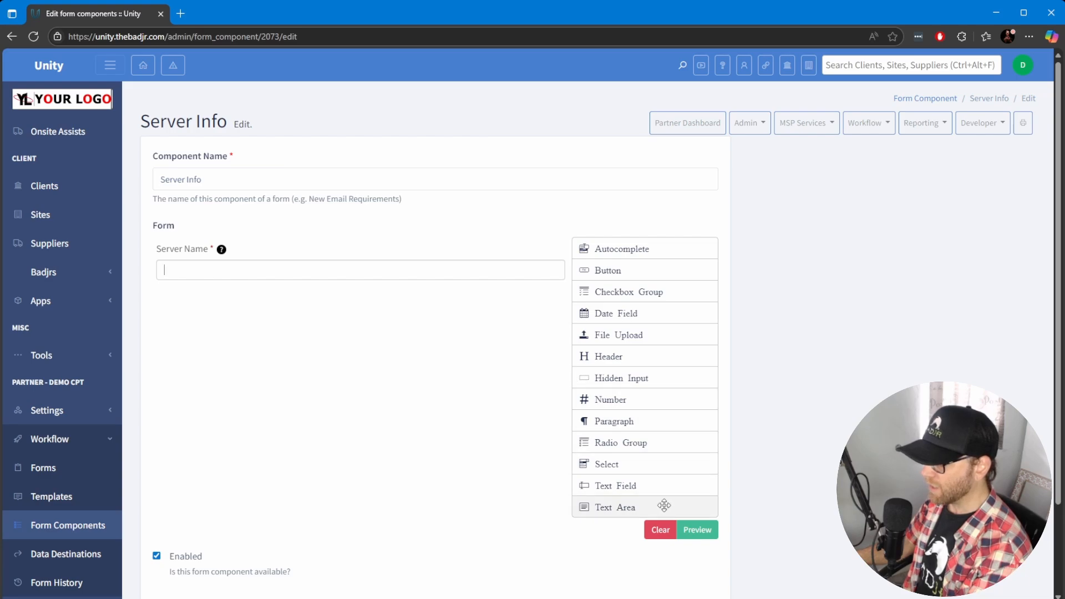
{"action": "left_click_drag", "start_coordinate": [623, 291], "coordinate": [328, 313]}
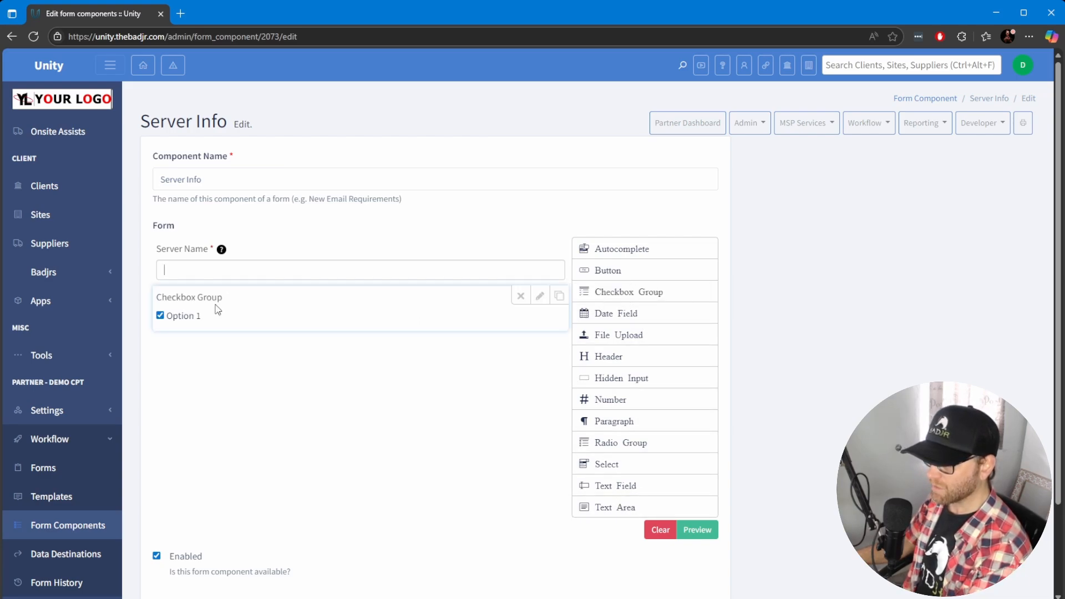
{"action": "left_click", "coordinate": [540, 295]}
{"action": "left_click_drag", "start_coordinate": [303, 354], "coordinate": [202, 349]}
{"action": "type", "text": "Rer"}
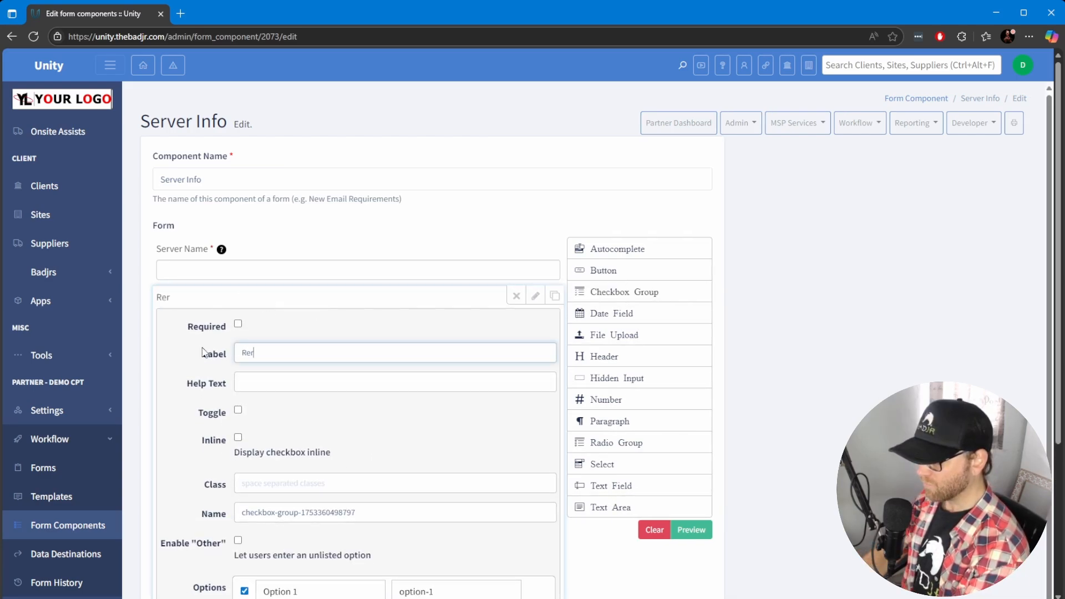
{"action": "type", "text": "quired Software"}
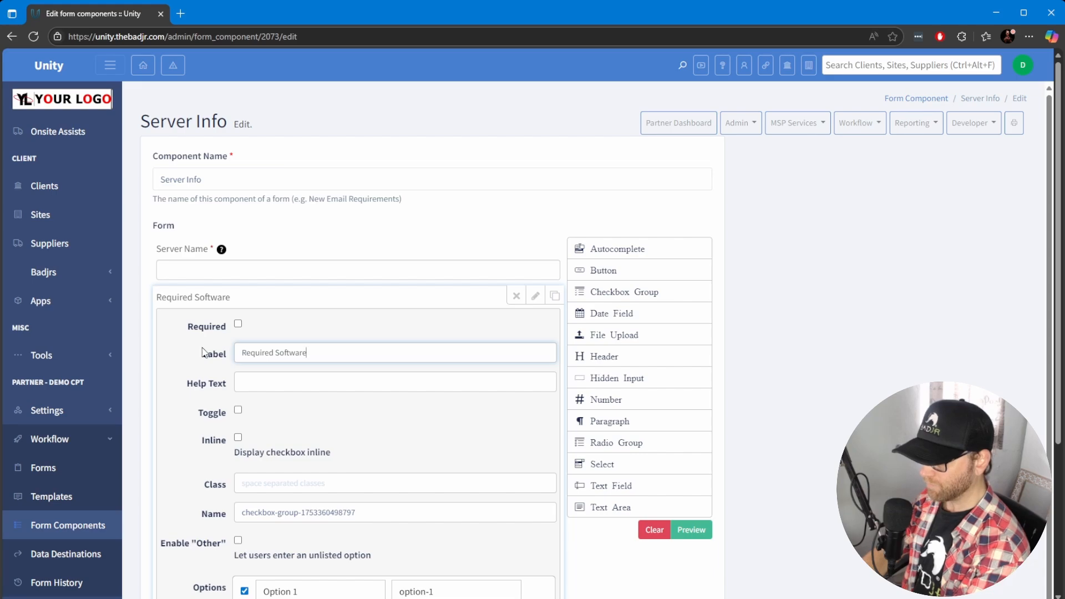
Set the checkbox group's options to Windows and Linux
{"action": "scroll", "coordinate": [202, 352], "scroll_direction": "down", "scroll_amount": 4}
{"action": "left_click", "coordinate": [334, 374]}
{"action": "left_click_drag", "start_coordinate": [333, 375], "coordinate": [245, 375]}
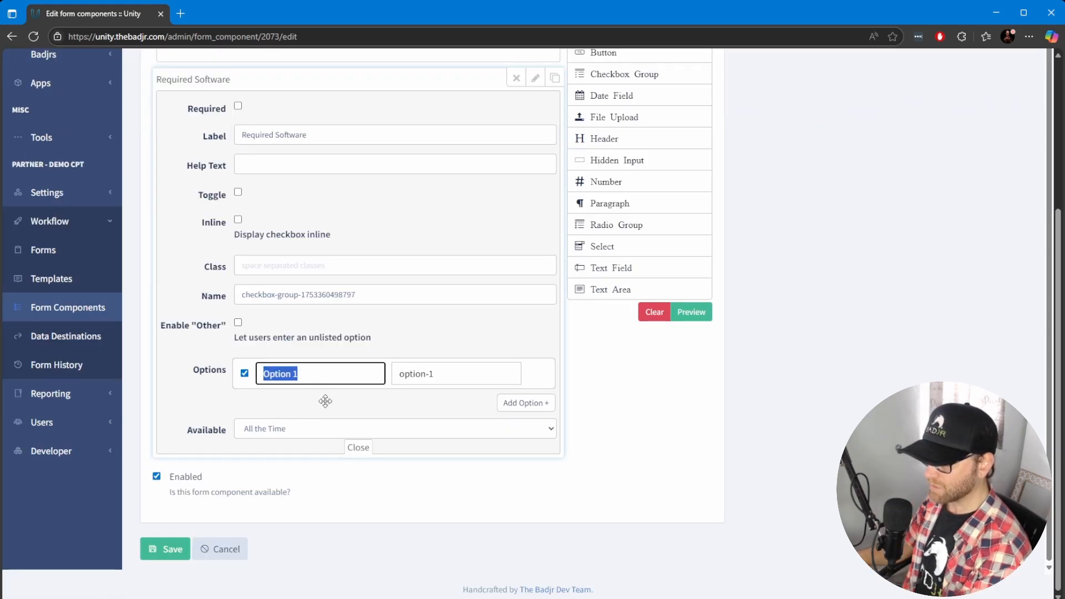
{"action": "type", "text": "Windows"}
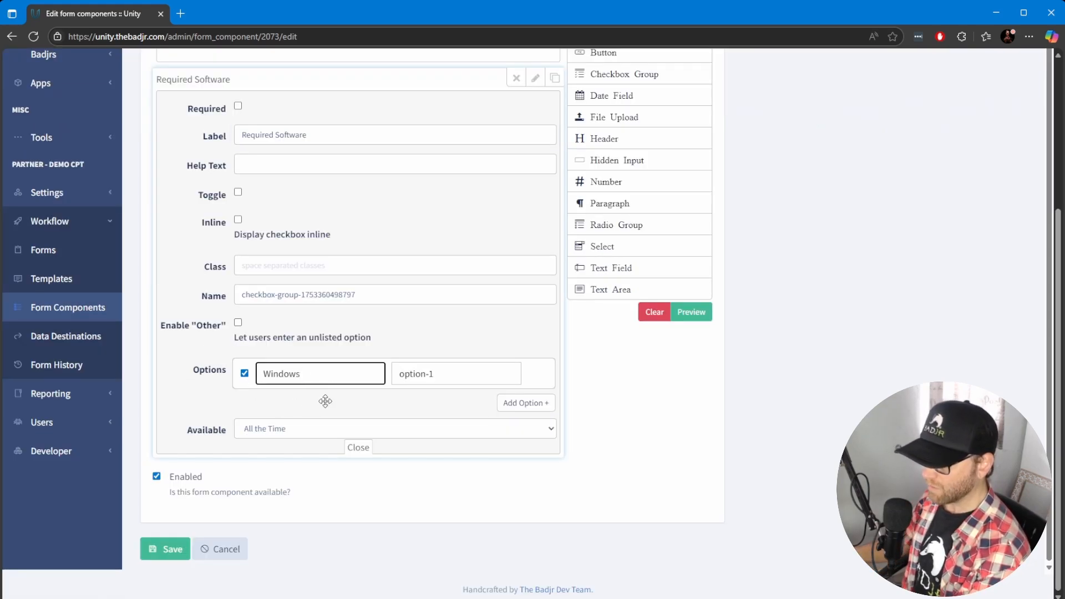
{"action": "left_click", "coordinate": [526, 403]}
{"action": "type", "text": "Linux"}
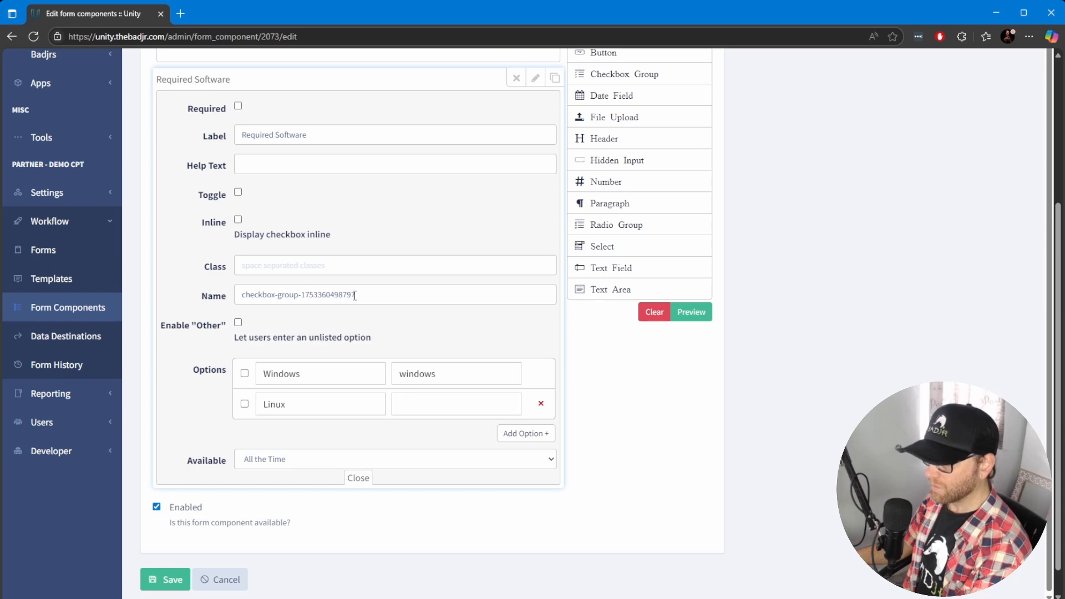
Rename the checkbox group's field name to checkbox-group-server-software
{"action": "scroll", "coordinate": [355, 296], "scroll_direction": "up", "scroll_amount": 1}
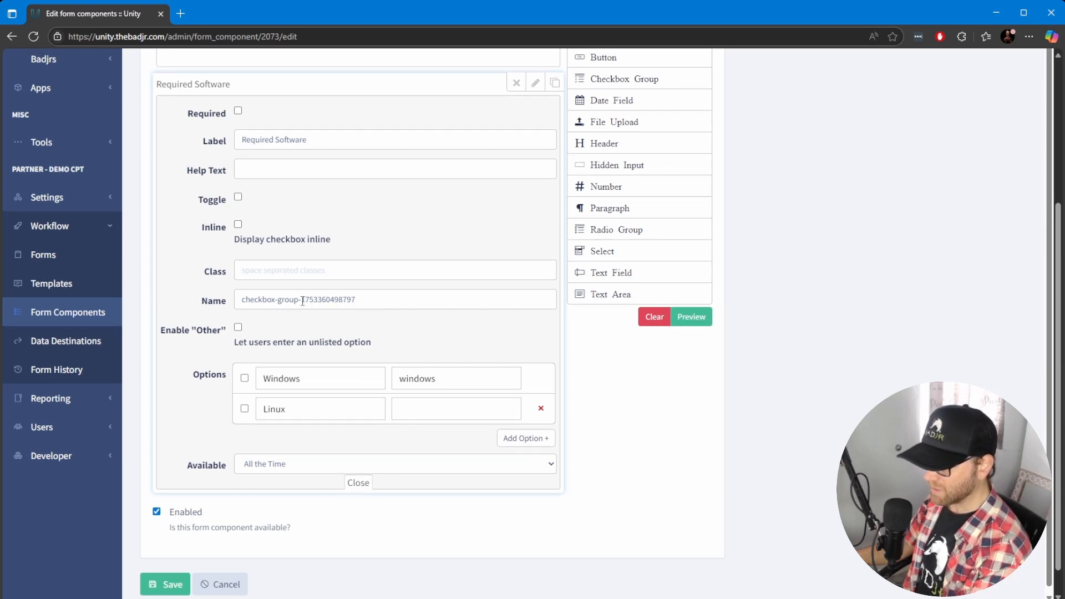
{"action": "left_click_drag", "start_coordinate": [302, 301], "coordinate": [369, 301]}
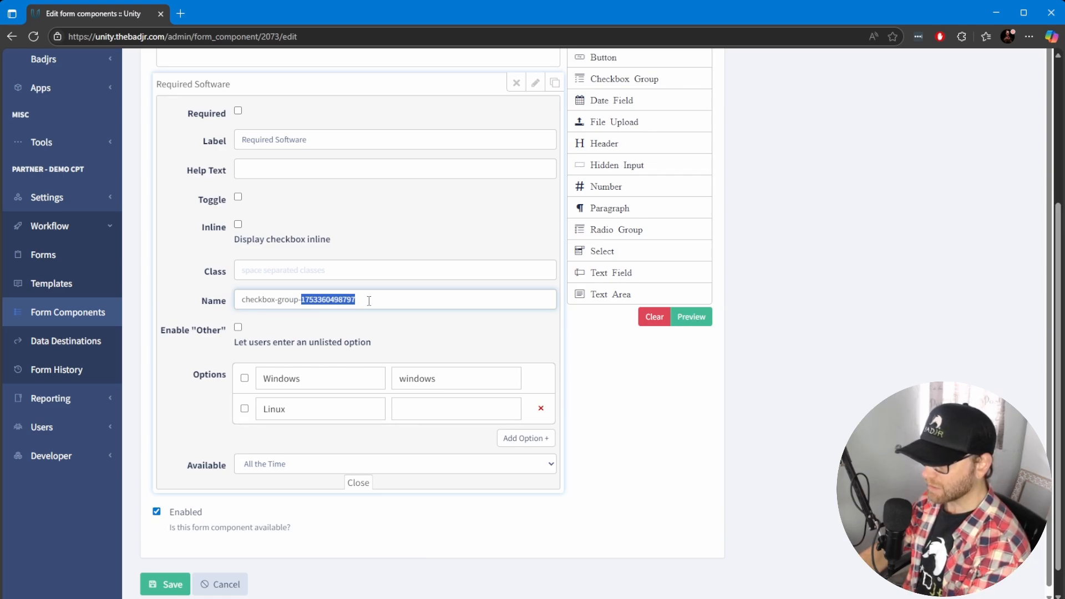
{"action": "type", "text": "server-software"}
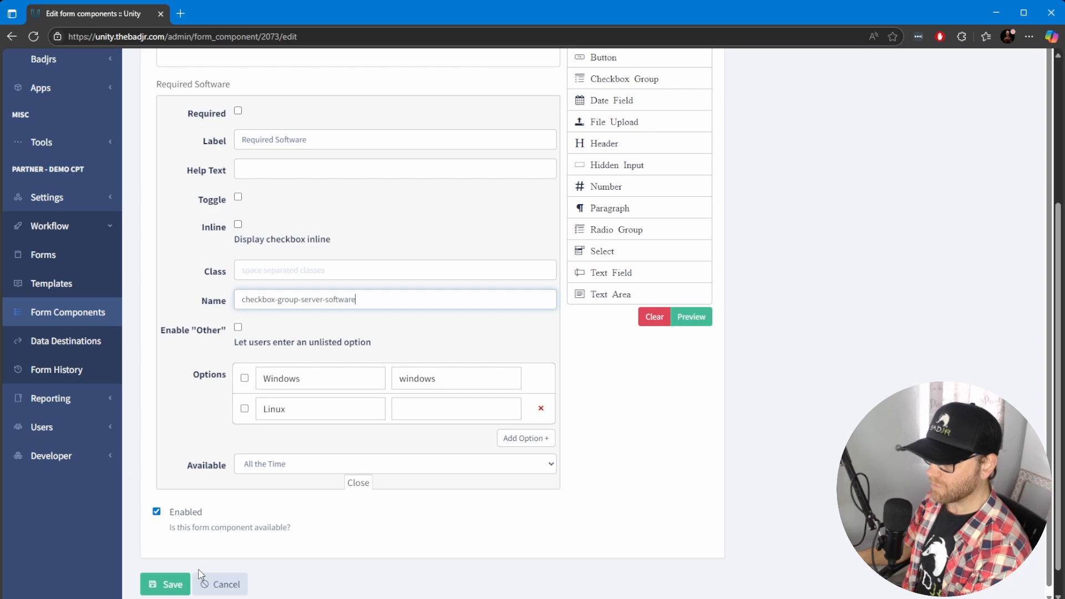
Rename the Server Name field's name to server_name and save the Server Info component
{"action": "left_click", "coordinate": [166, 585]}
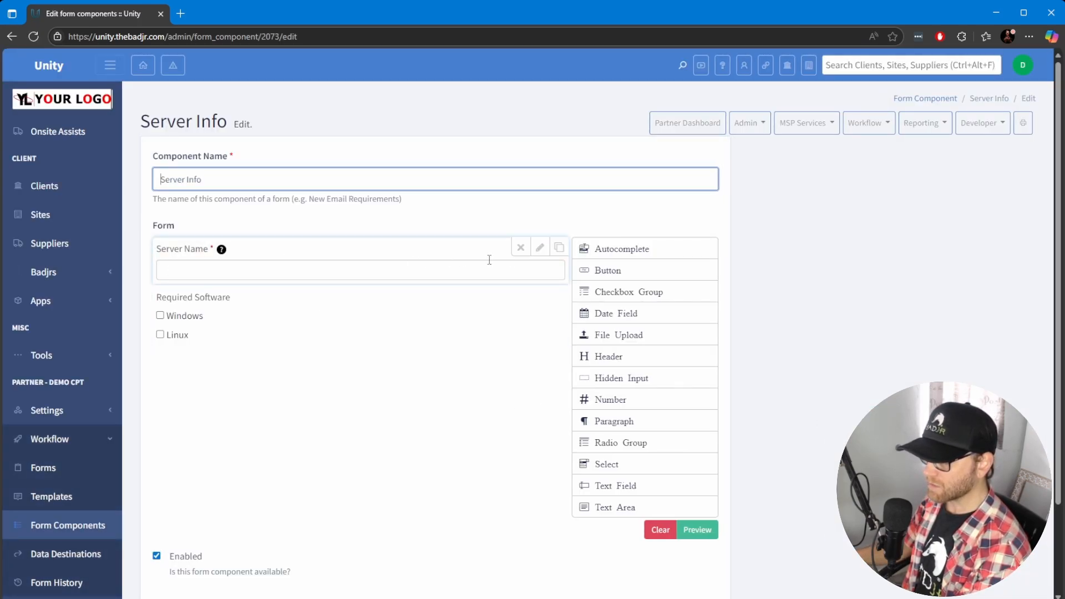
{"action": "left_click", "coordinate": [540, 248]}
{"action": "left_click_drag", "start_coordinate": [339, 424], "coordinate": [245, 426]}
{"action": "type", "text": "server_name"}
{"action": "scroll", "coordinate": [167, 499], "scroll_direction": "down", "scroll_amount": 3}
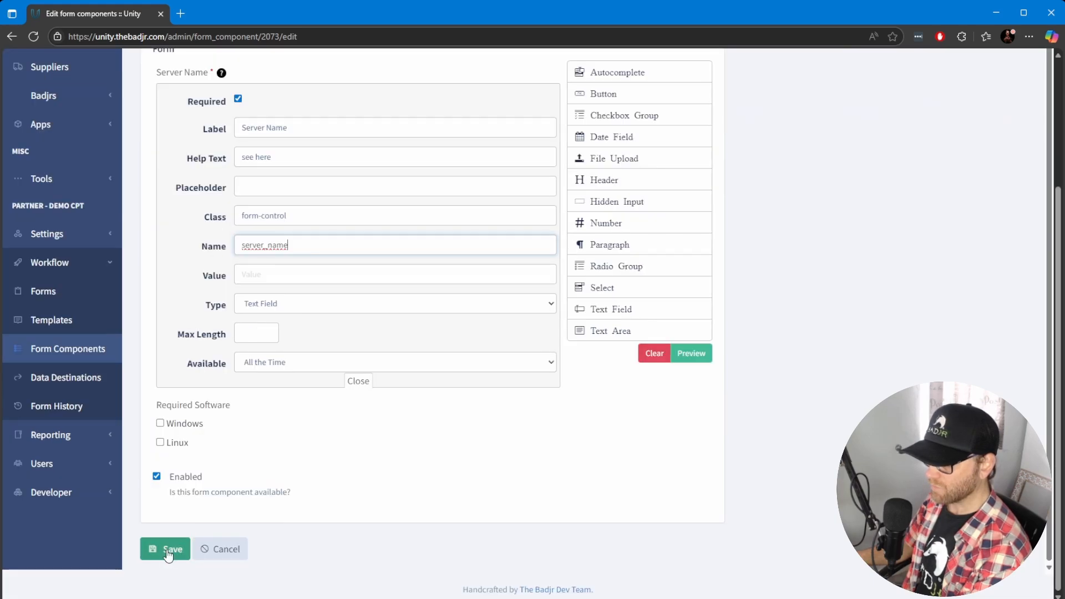
{"action": "left_click", "coordinate": [161, 550]}
Copy the form.server_name variable from the Server Info component's exported variables
{"action": "scroll", "coordinate": [304, 356], "scroll_direction": "down", "scroll_amount": 6}
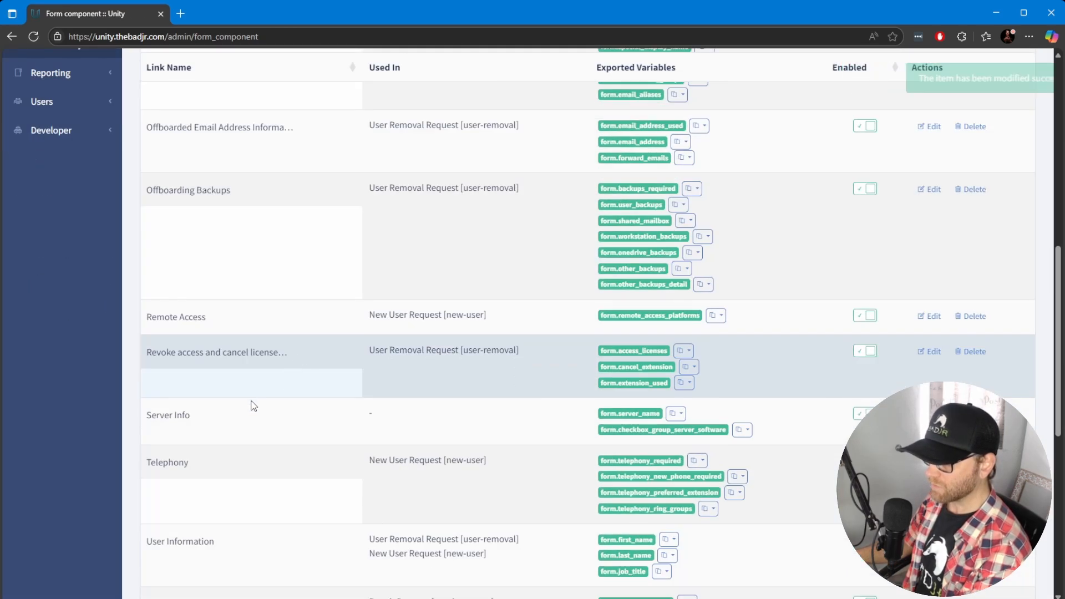
{"action": "mouse_move", "coordinate": [633, 423]}
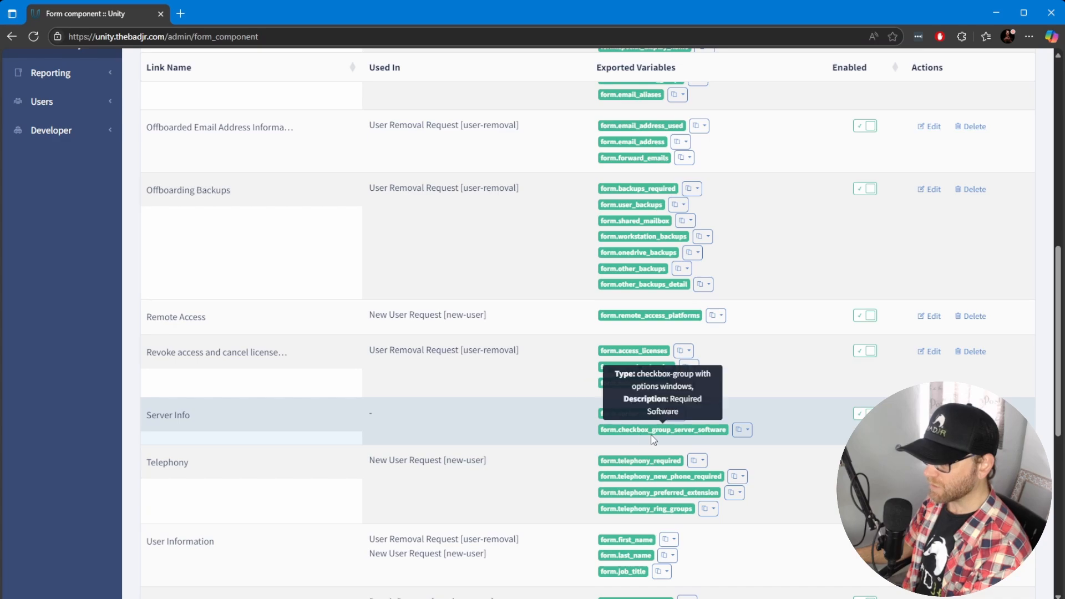
{"action": "left_click", "coordinate": [681, 413]}
{"action": "left_click", "coordinate": [677, 435]}
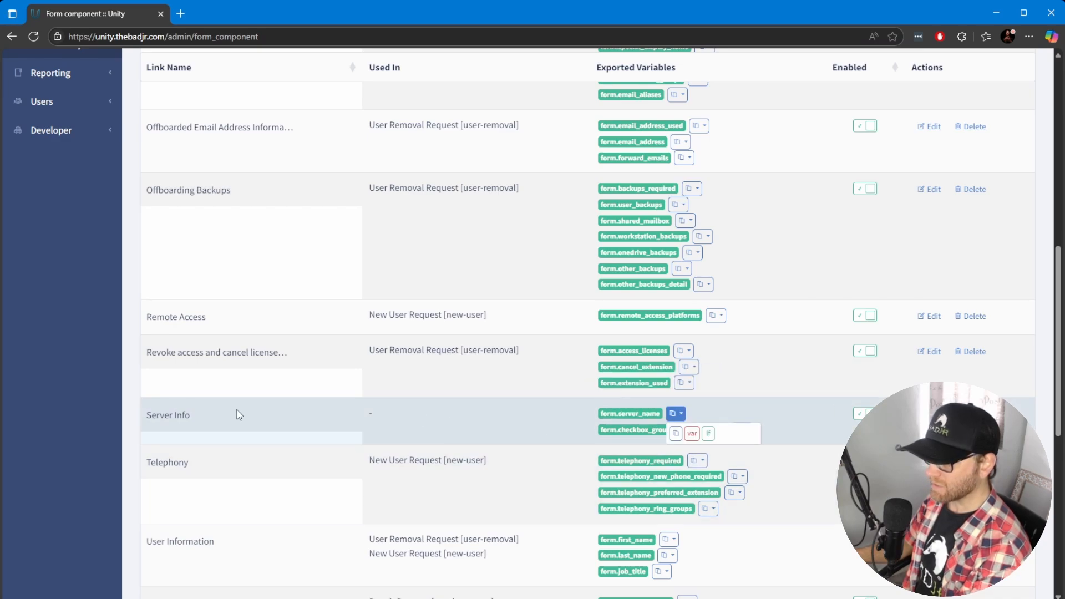
Start a new template named Server Upgrade with the subject Server Upgrade
{"action": "scroll", "coordinate": [237, 413], "scroll_direction": "up", "scroll_amount": 4}
{"action": "left_click", "coordinate": [59, 205]}
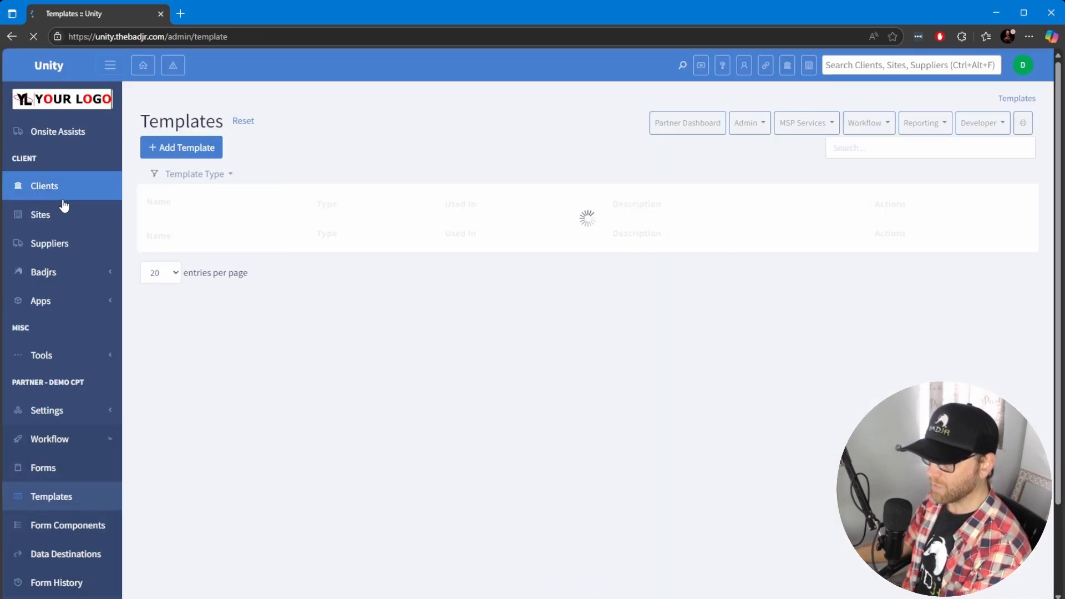
{"action": "left_click", "coordinate": [188, 152]}
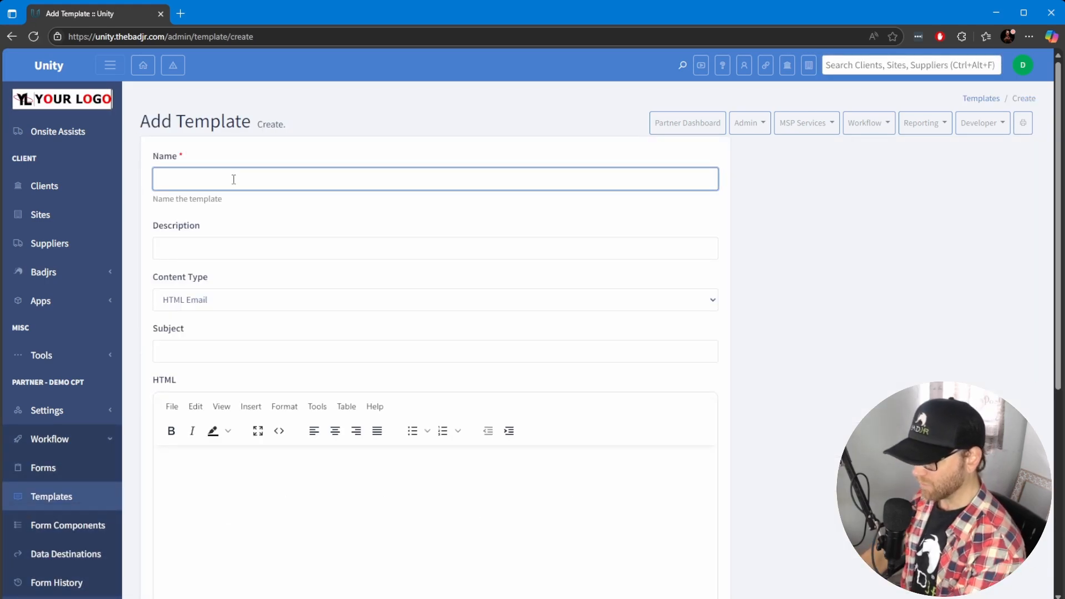
{"action": "type", "text": "Server Upgr"}
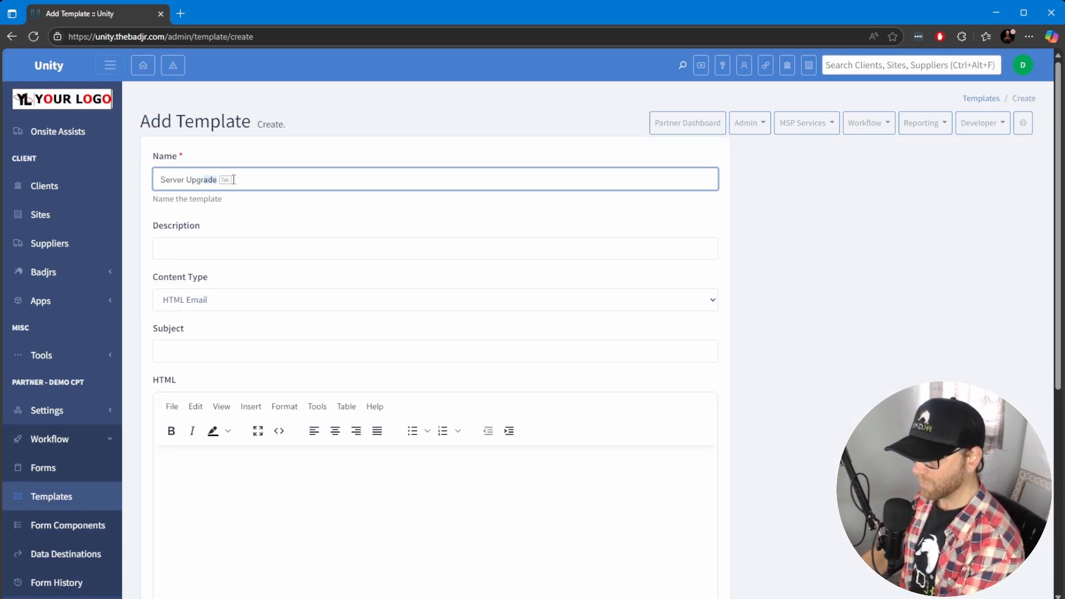
{"action": "key", "text": "Tab"}
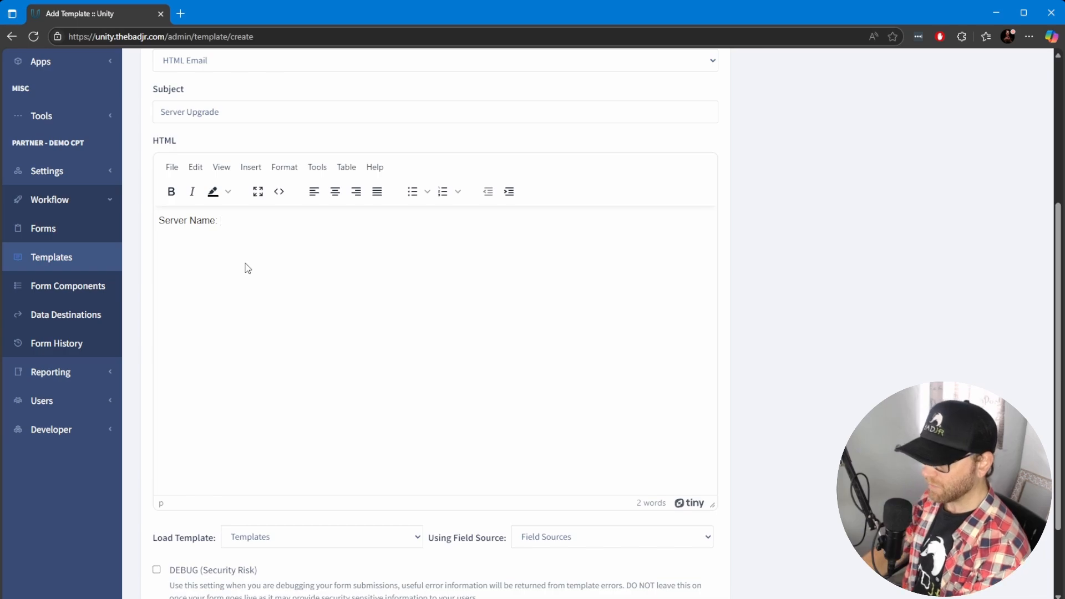
Preview the sample HTML templates in the body editor and examine how form variables are inserted
{"action": "left_click", "coordinate": [279, 191]}
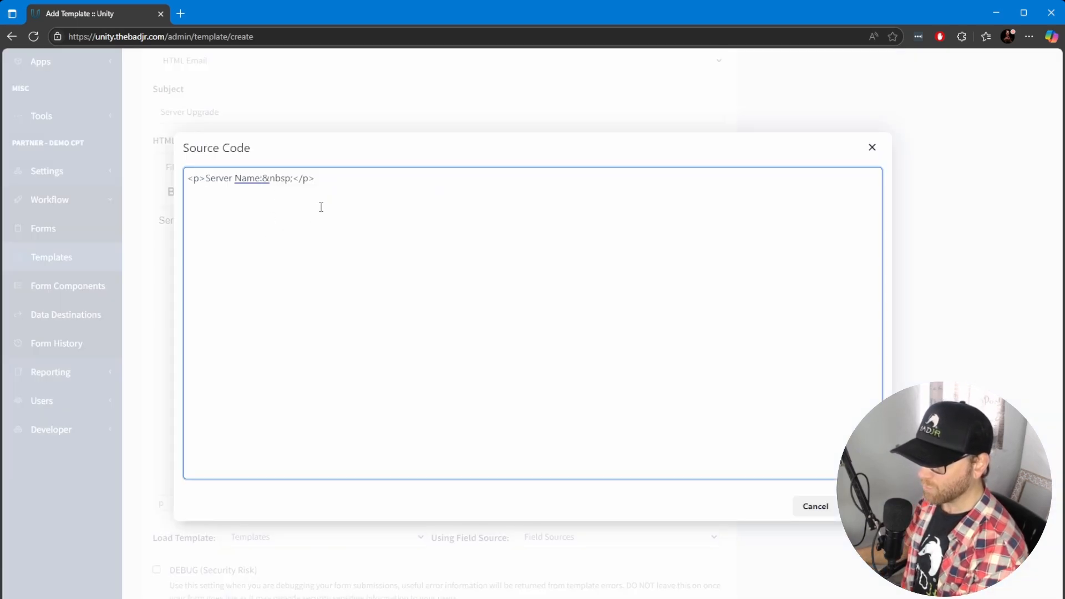
{"action": "left_click", "coordinate": [872, 147]}
{"action": "left_click", "coordinate": [356, 539]}
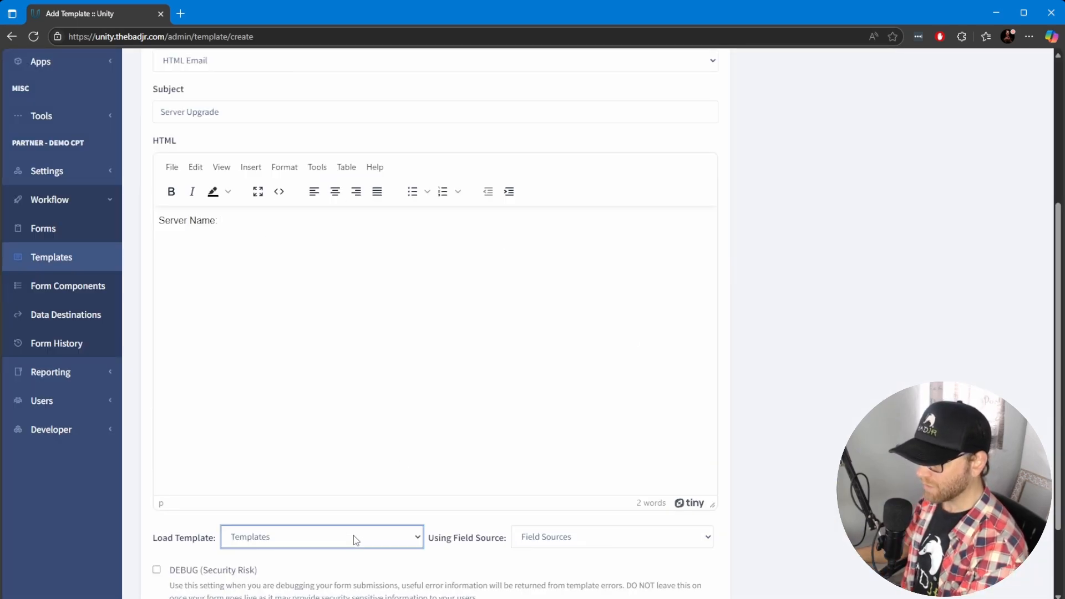
{"action": "key", "text": "Down"}
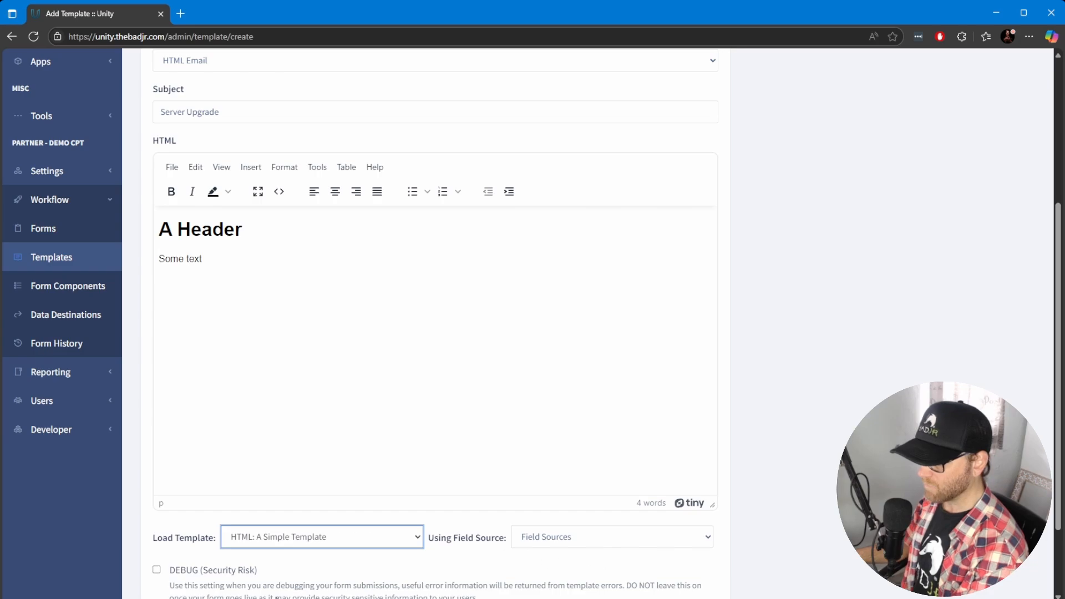
{"action": "key", "text": "Down"}
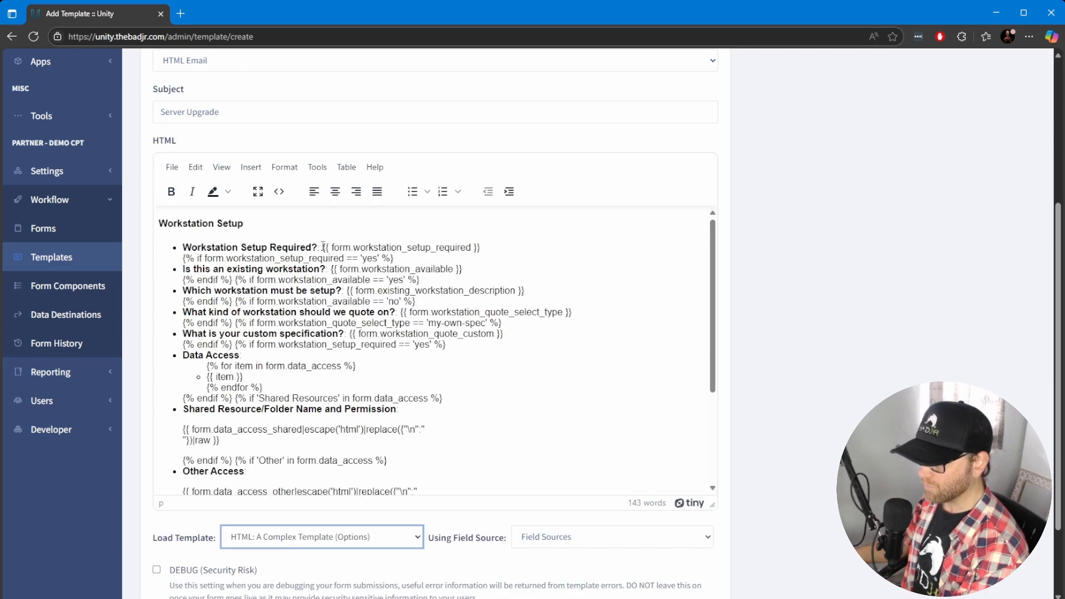
{"action": "left_click_drag", "start_coordinate": [323, 245], "coordinate": [481, 247]}
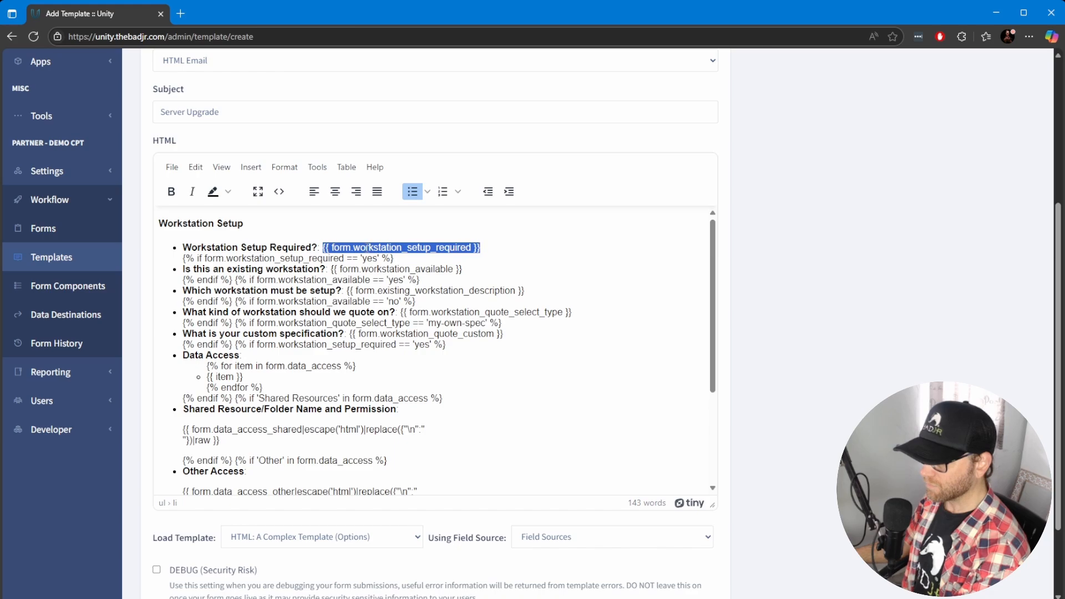
{"action": "left_click", "coordinate": [335, 248]}
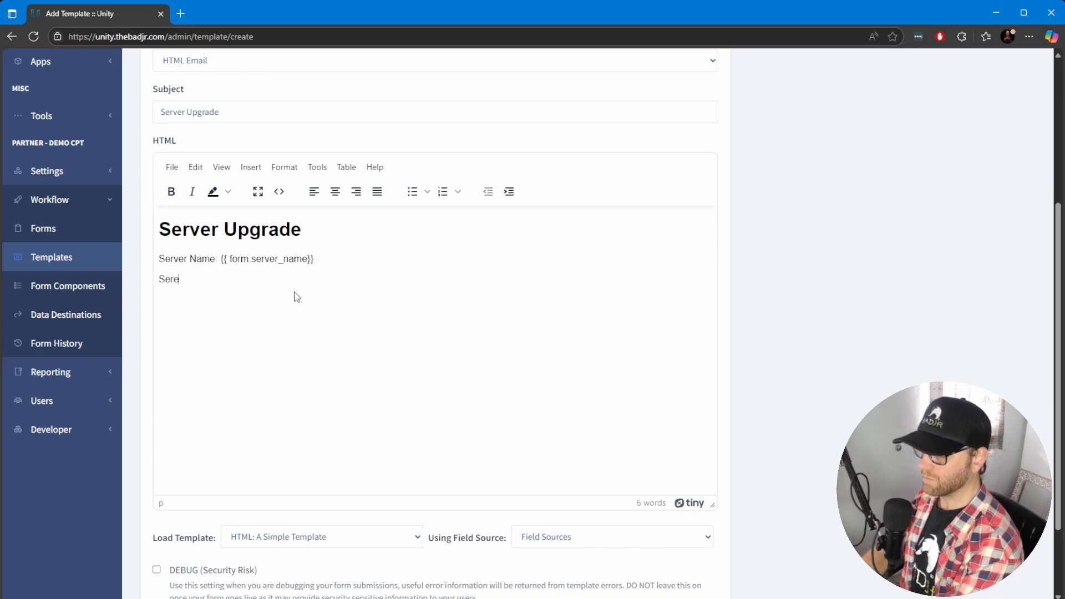
Save the Server Upgrade template with a Server Upgrade heading and a Server Name: {{ form.server_name}} line
{"action": "scroll", "coordinate": [299, 276], "scroll_direction": "down", "scroll_amount": 3}
{"action": "left_click", "coordinate": [164, 551]}
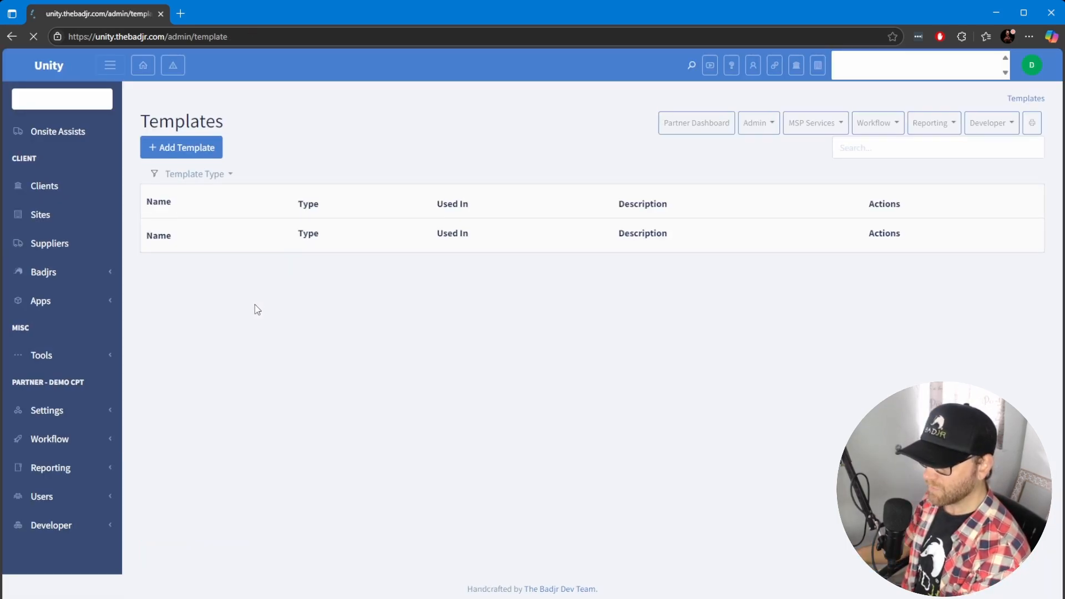
Add the Server Info component to a new Server Upgrade form
{"action": "scroll", "coordinate": [122, 416], "scroll_direction": "down", "scroll_amount": 3}
{"action": "left_click", "coordinate": [83, 369]}
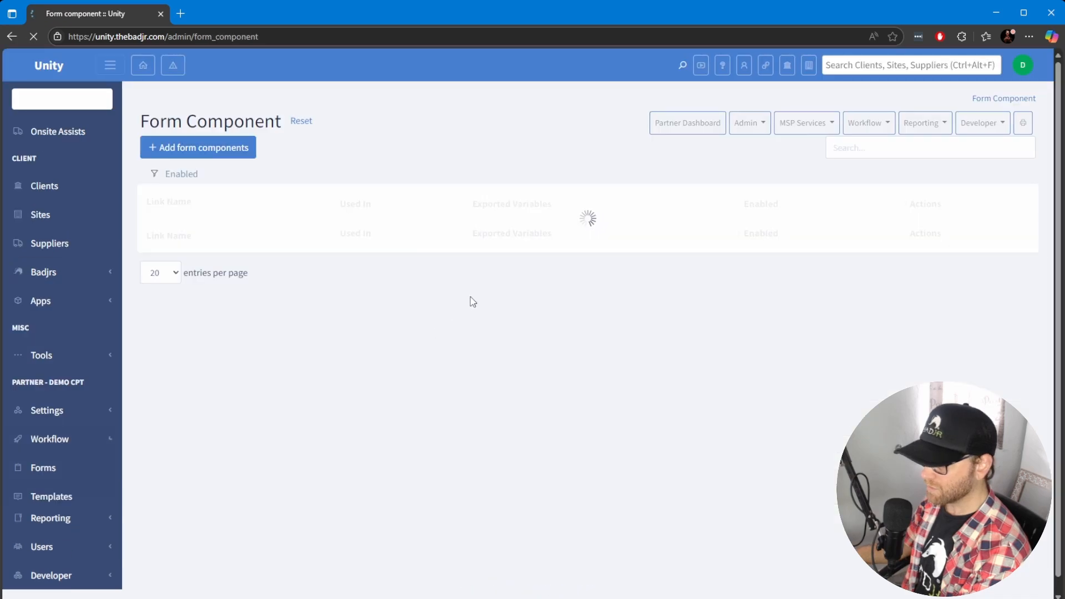
{"action": "scroll", "coordinate": [471, 301], "scroll_direction": "down", "scroll_amount": 10}
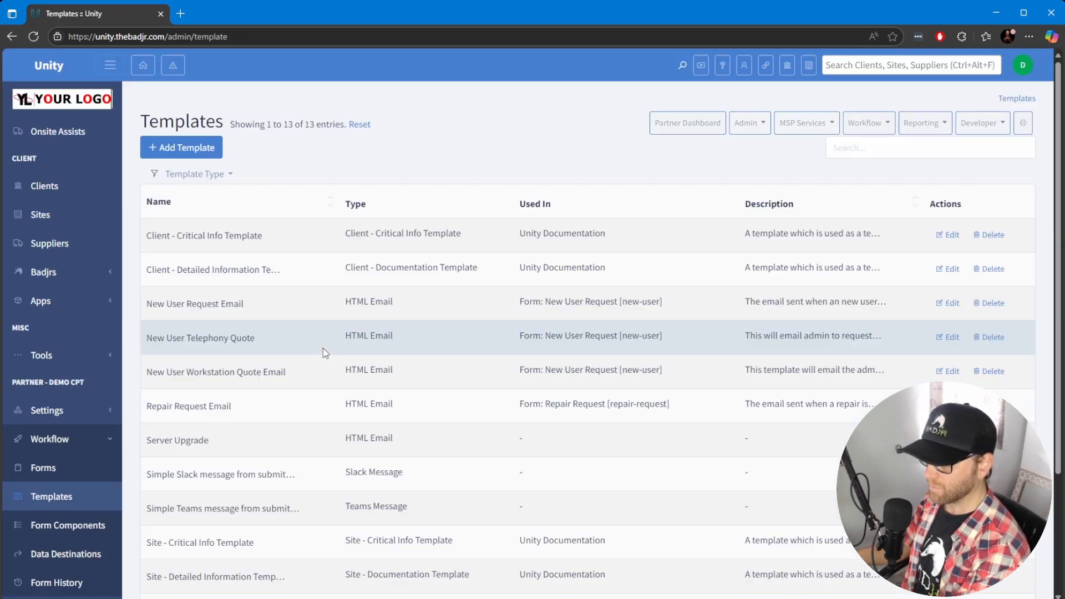
{"action": "scroll", "coordinate": [323, 348], "scroll_direction": "down", "scroll_amount": 3}
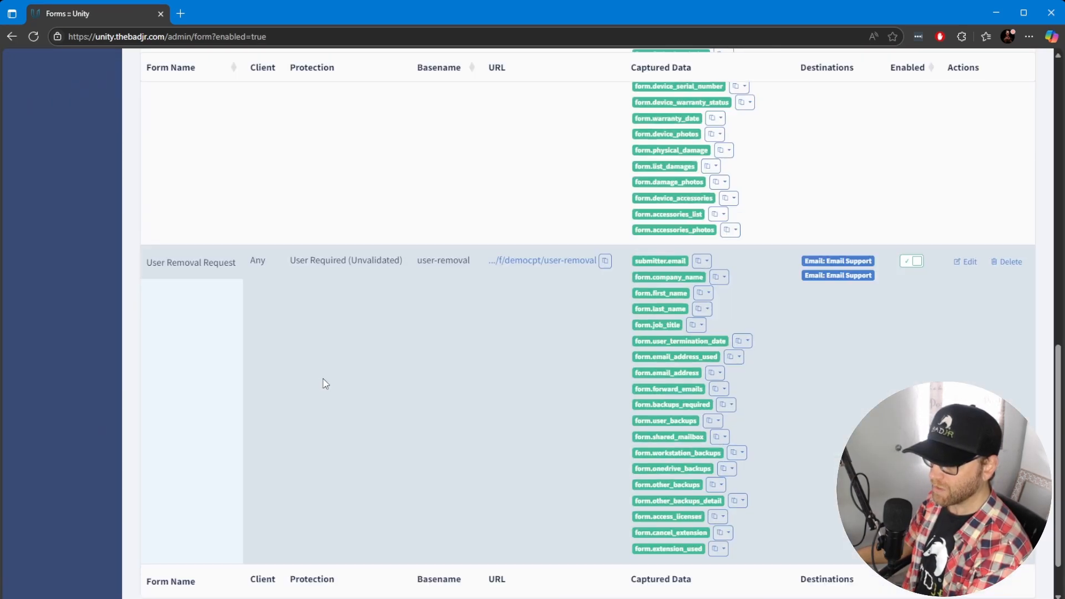
{"action": "scroll", "coordinate": [325, 384], "scroll_direction": "up", "scroll_amount": 20}
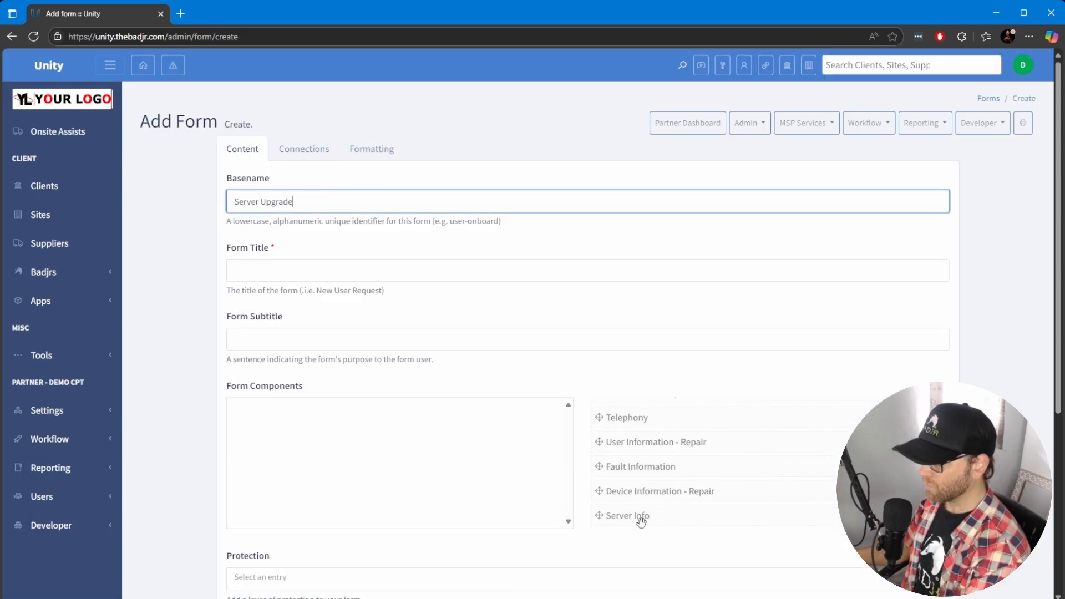
{"action": "left_click_drag", "start_coordinate": [640, 519], "coordinate": [370, 479]}
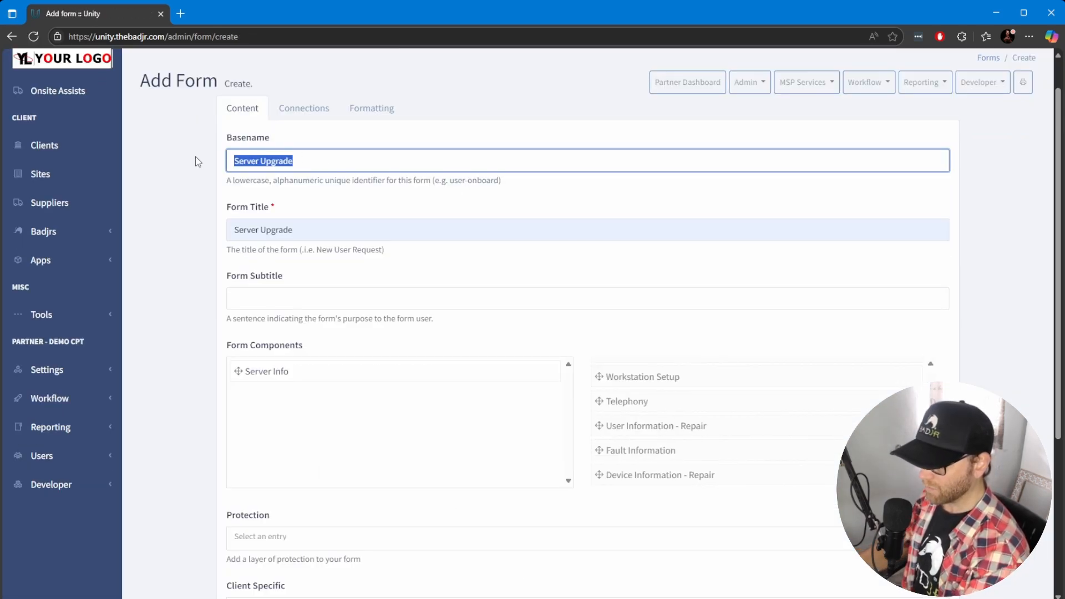
Connect the form to Email - Email Support using the HTML Email - Server Upgrade template and save it
{"action": "left_click", "coordinate": [291, 106]}
{"action": "left_click", "coordinate": [255, 204]}
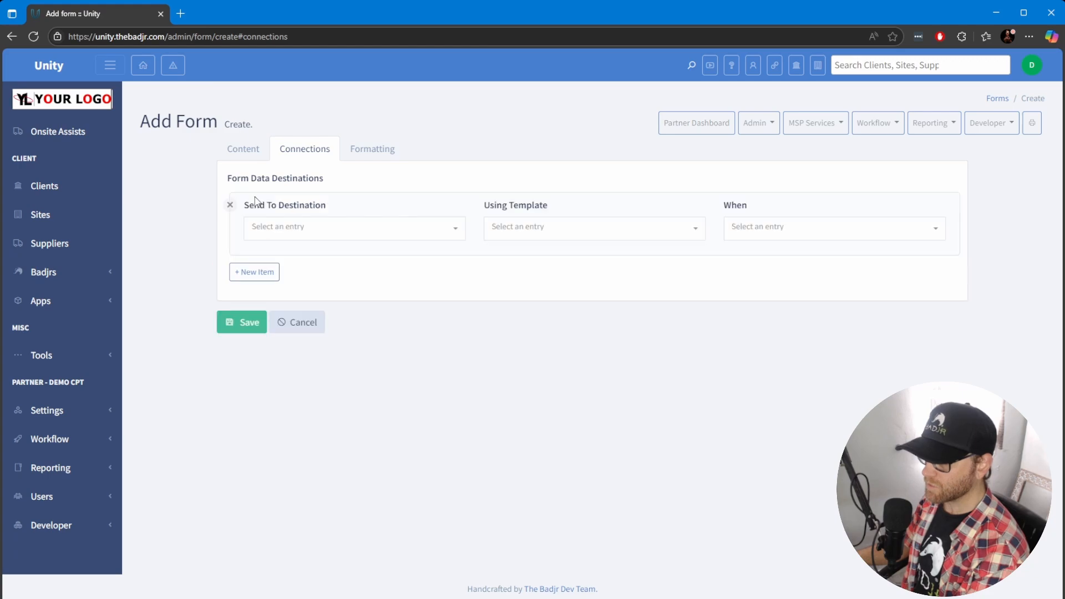
{"action": "left_click", "coordinate": [334, 233]}
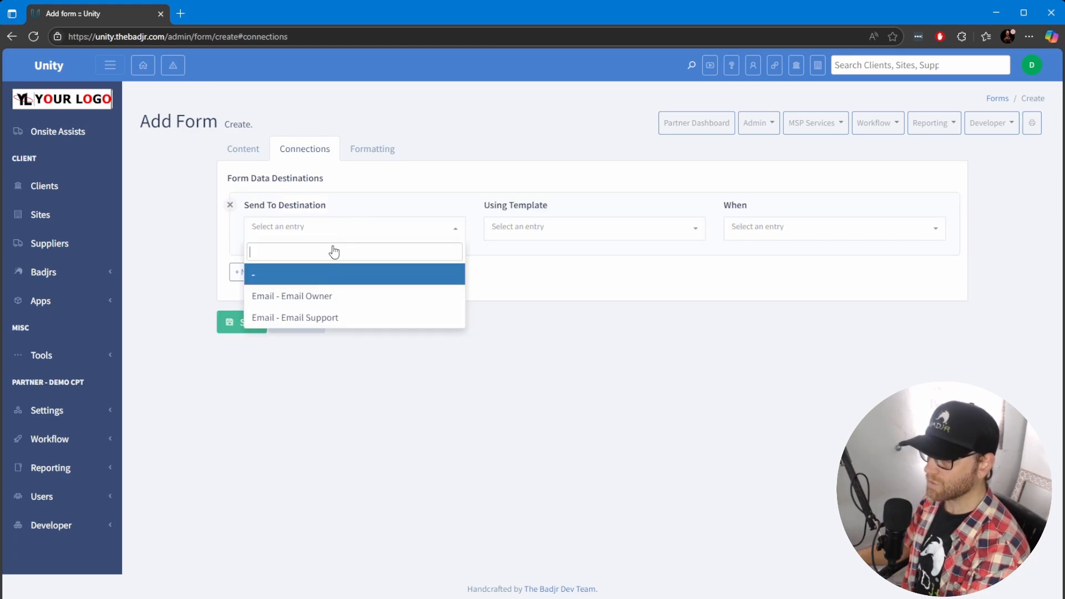
{"action": "left_click", "coordinate": [326, 318]}
{"action": "left_click", "coordinate": [581, 240]}
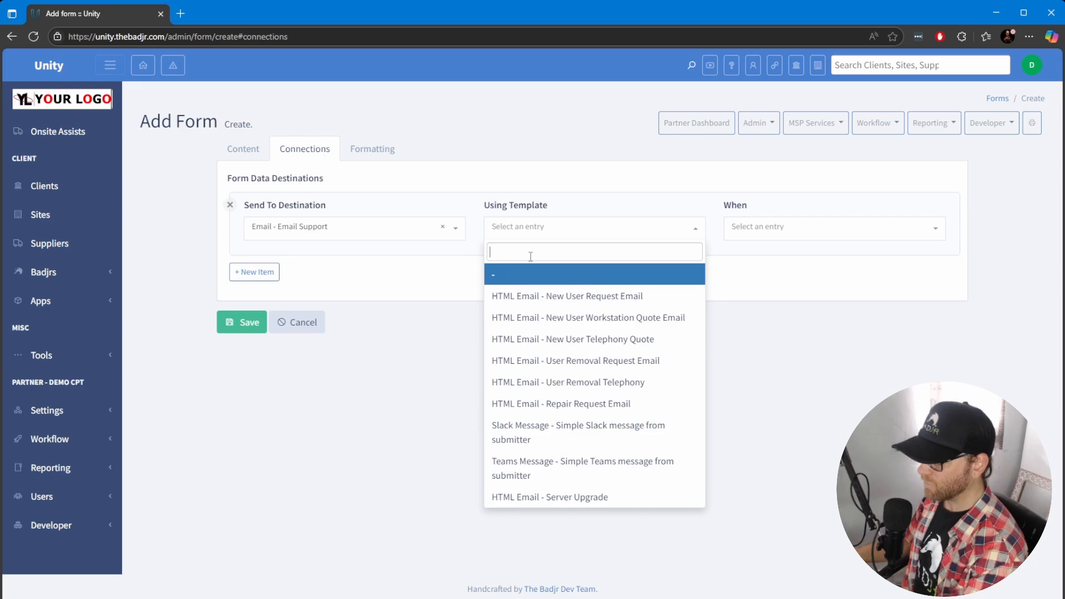
{"action": "left_click", "coordinate": [549, 498]}
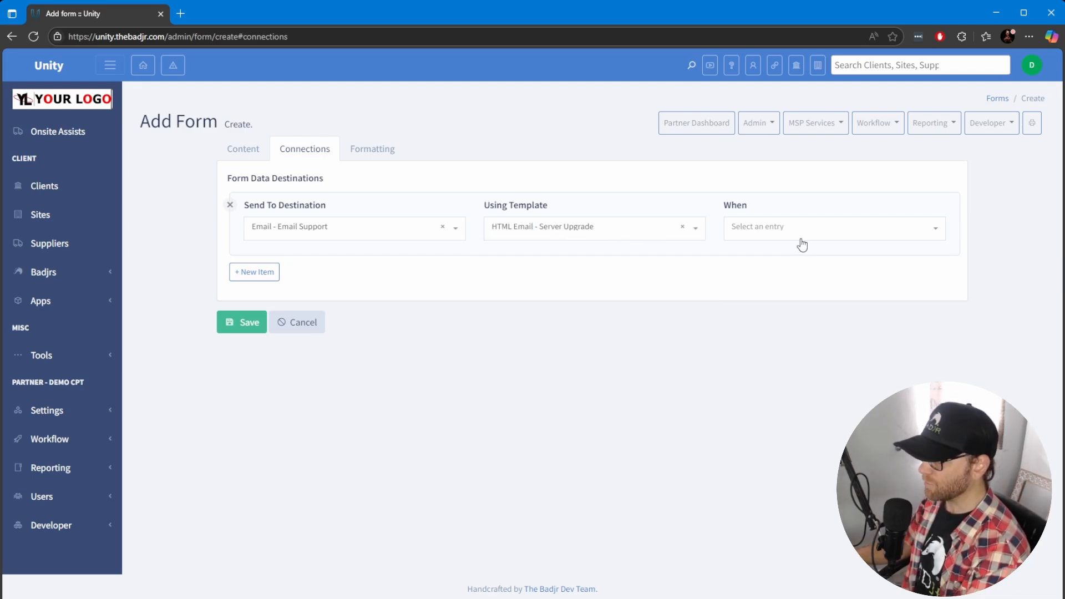
{"action": "left_click", "coordinate": [245, 321]}
{"action": "scroll", "coordinate": [348, 385], "scroll_direction": "down", "scroll_amount": 15}
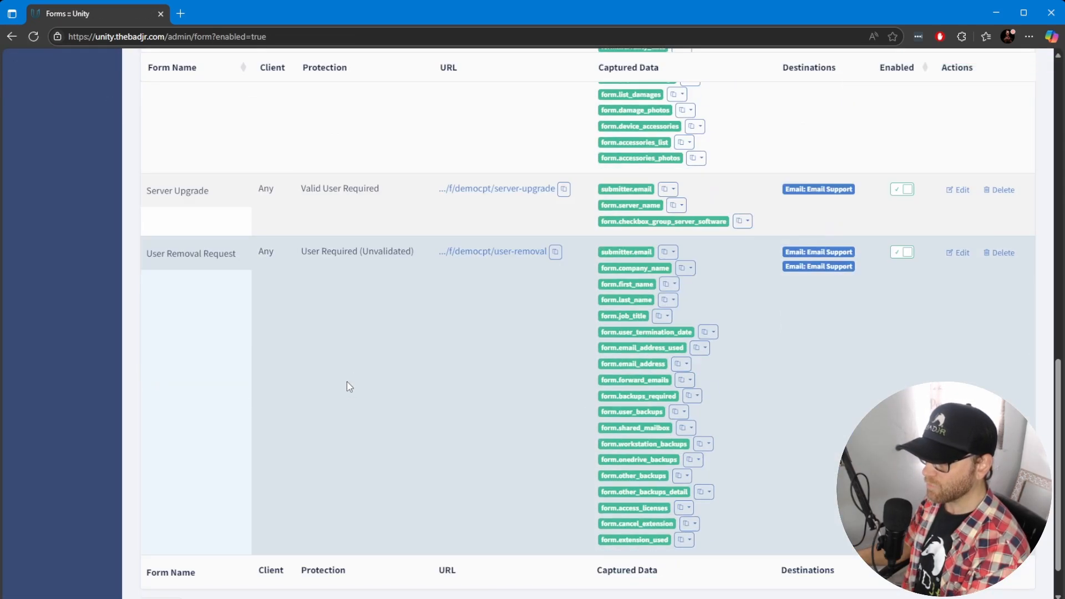